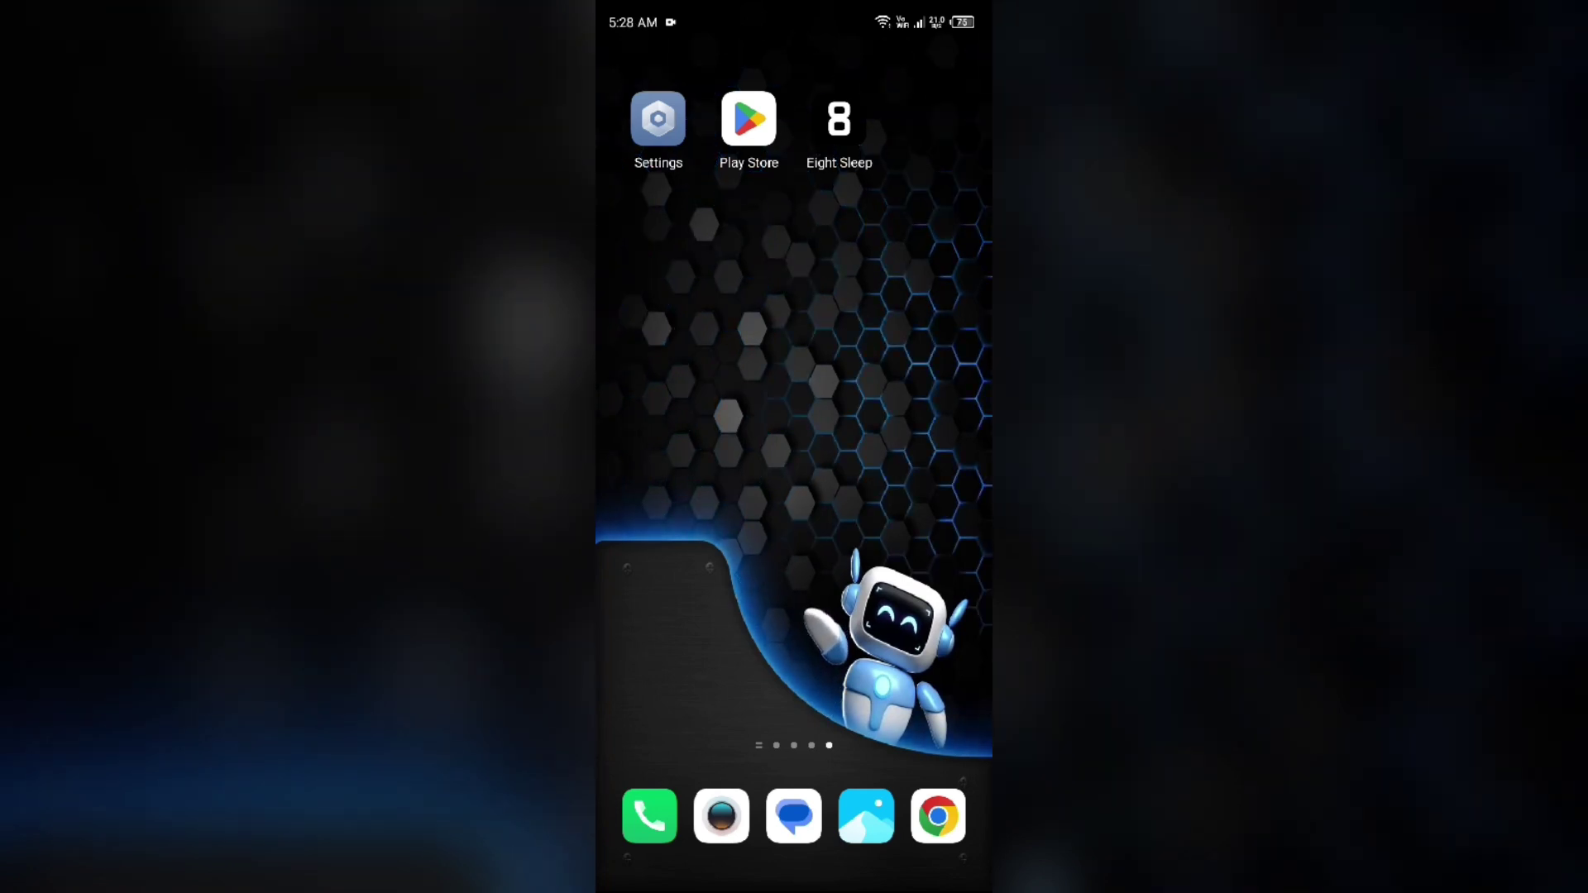
Step: Force-stop Eight Sleep from its app info page under App Management's app list, confirming OK
{"action": "left_click", "coordinate": [657, 120]}
{"action": "scroll", "coordinate": [864, 702], "scroll_direction": "down", "scroll_amount": 5}
{"action": "scroll", "coordinate": [875, 598], "scroll_direction": "down", "scroll_amount": 4}
{"action": "left_click", "coordinate": [875, 601]}
{"action": "left_click", "coordinate": [868, 185]}
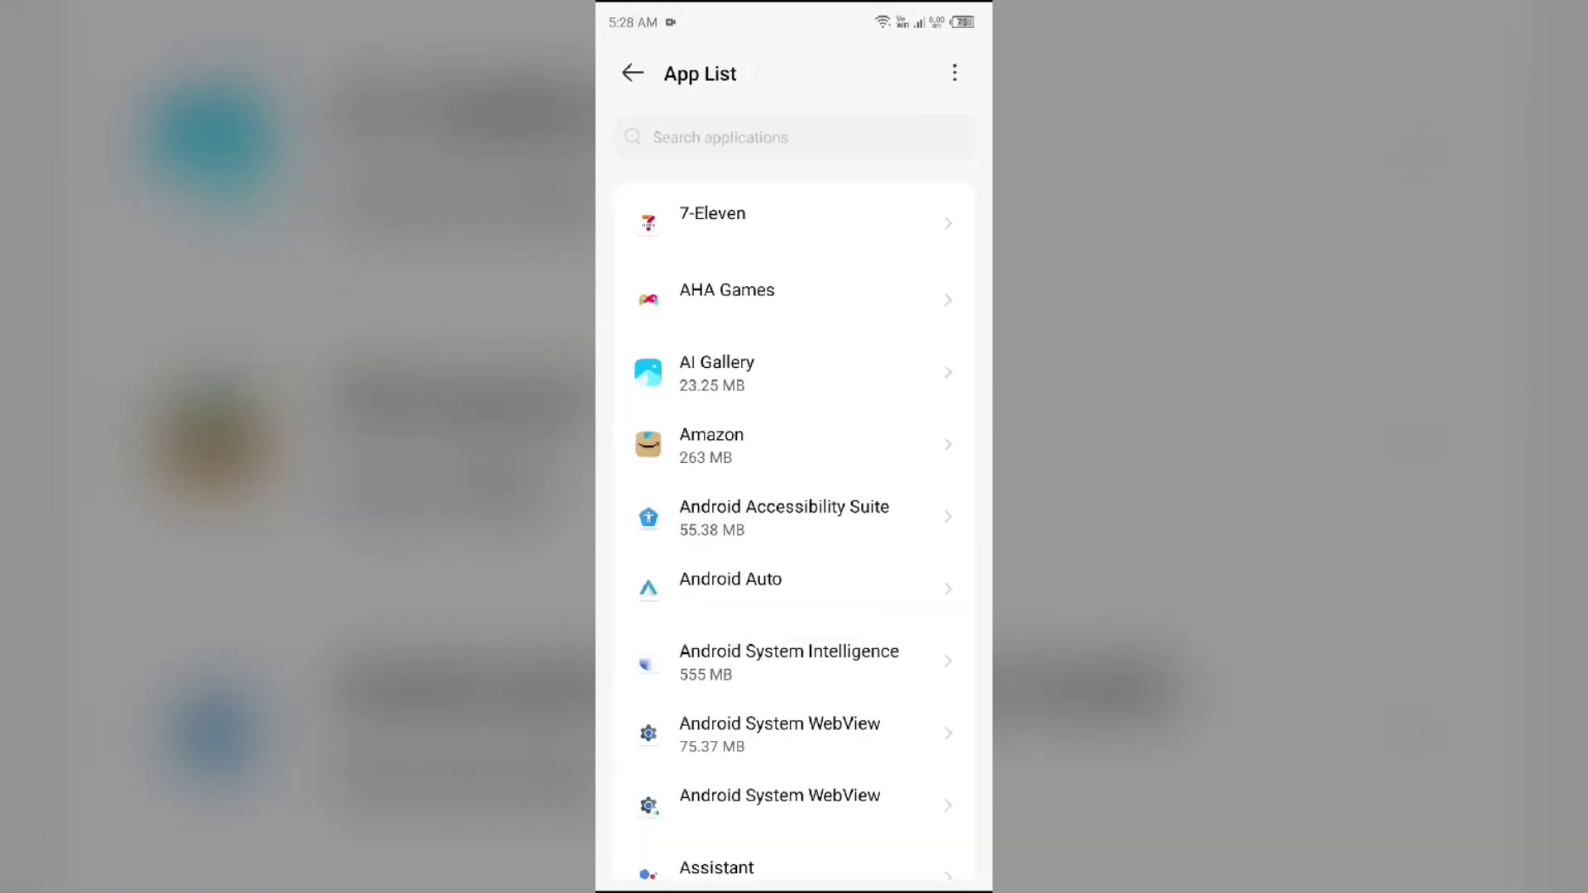
{"action": "scroll", "coordinate": [882, 604], "scroll_direction": "down", "scroll_amount": 5}
{"action": "scroll", "coordinate": [869, 621], "scroll_direction": "down", "scroll_amount": 5}
{"action": "scroll", "coordinate": [849, 668], "scroll_direction": "down", "scroll_amount": 2}
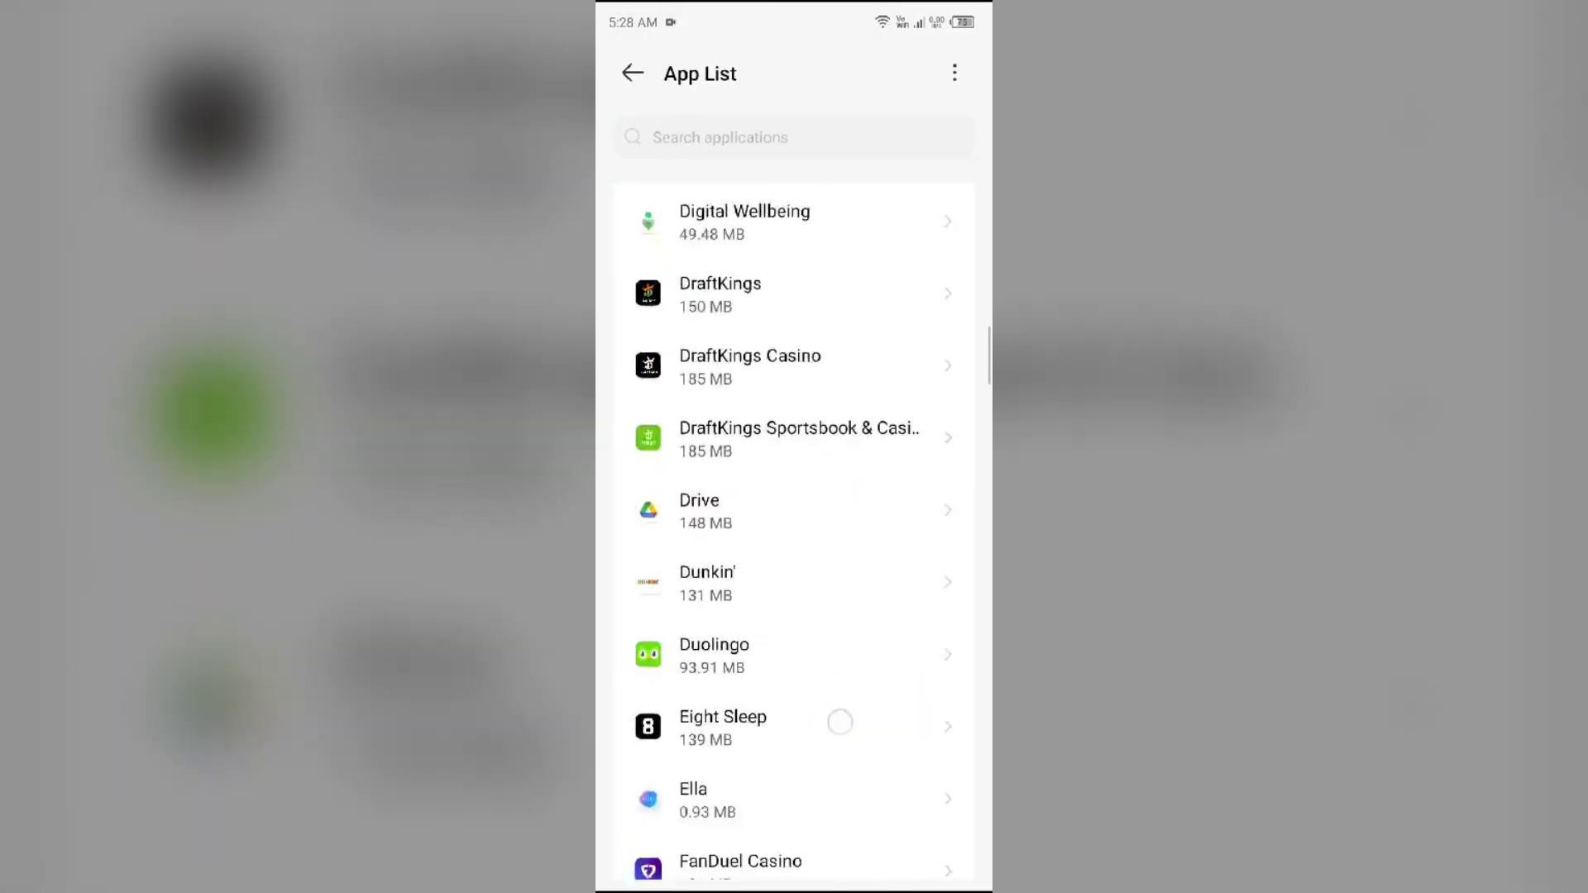
{"action": "scroll", "coordinate": [848, 669], "scroll_direction": "down", "scroll_amount": 1}
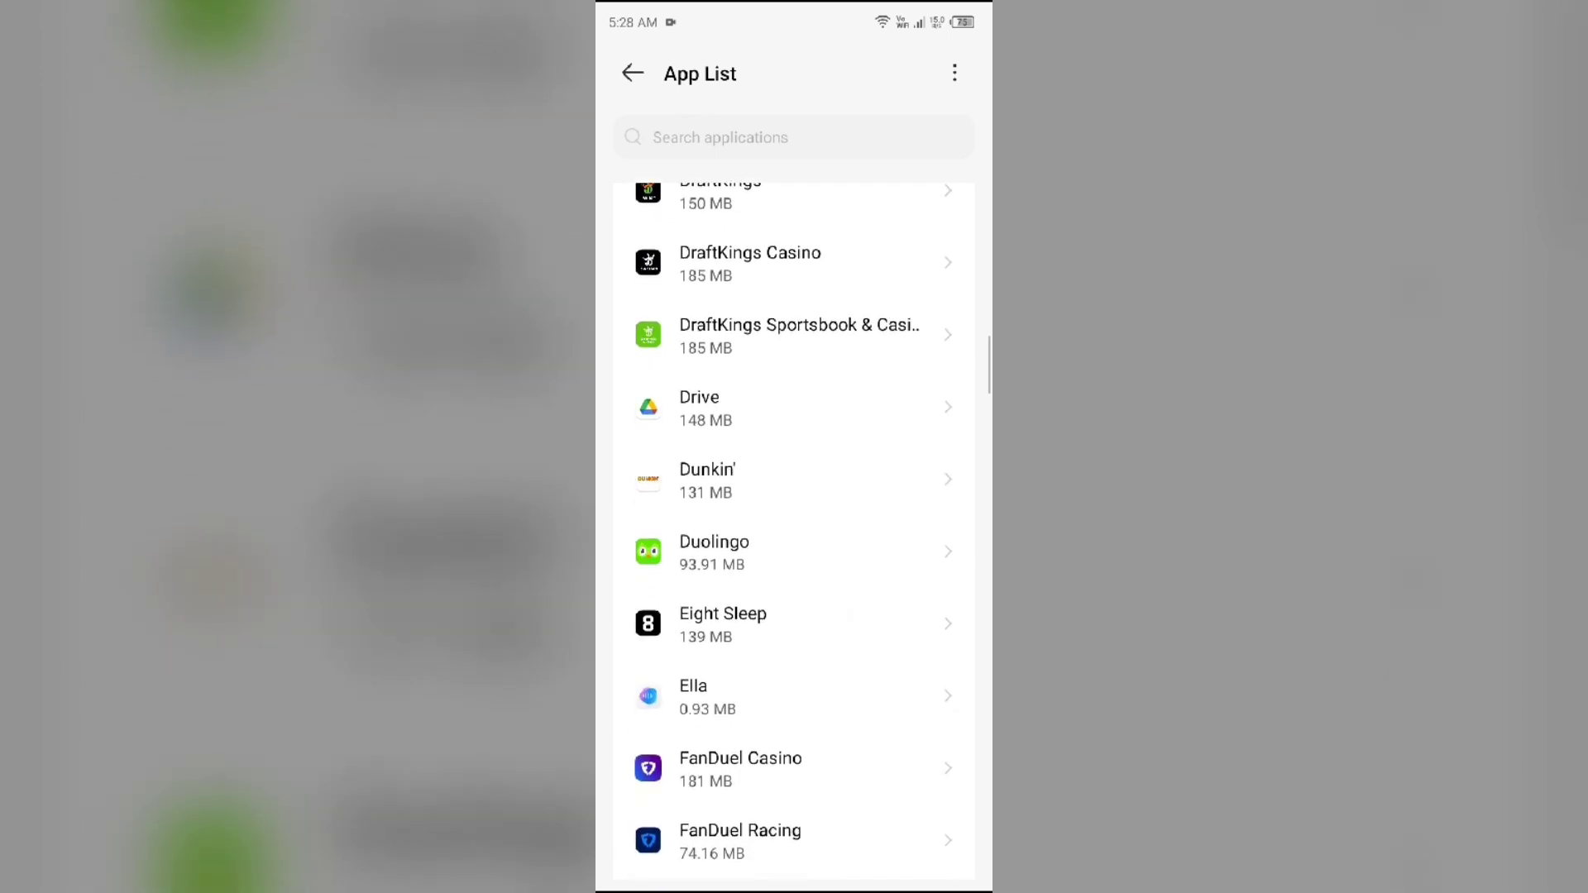
{"action": "left_click", "coordinate": [865, 616]}
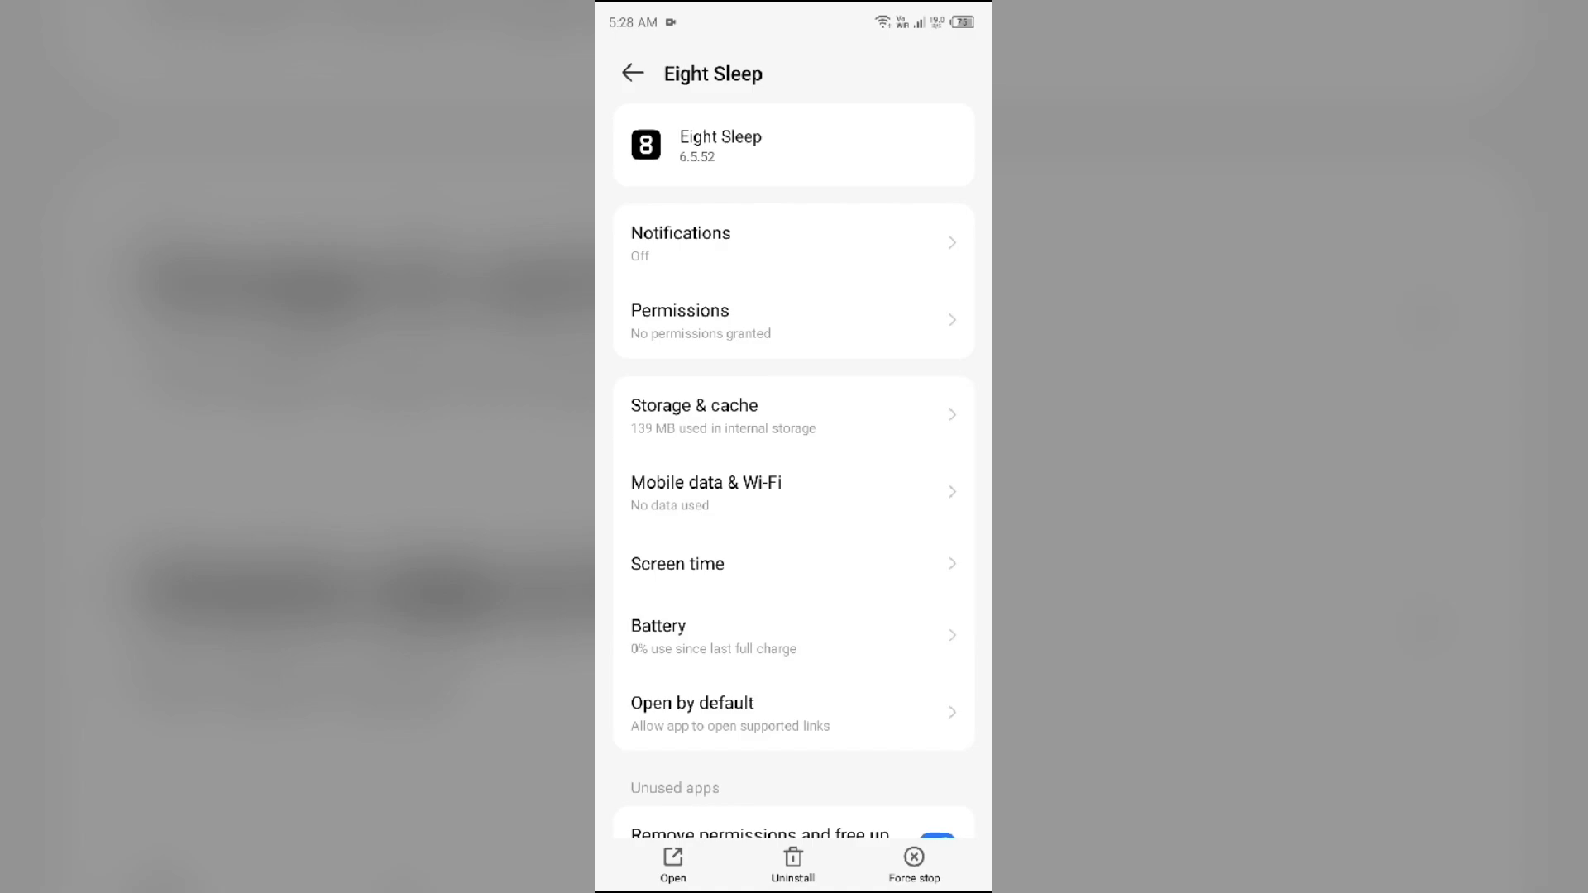
{"action": "left_click", "coordinate": [915, 864]}
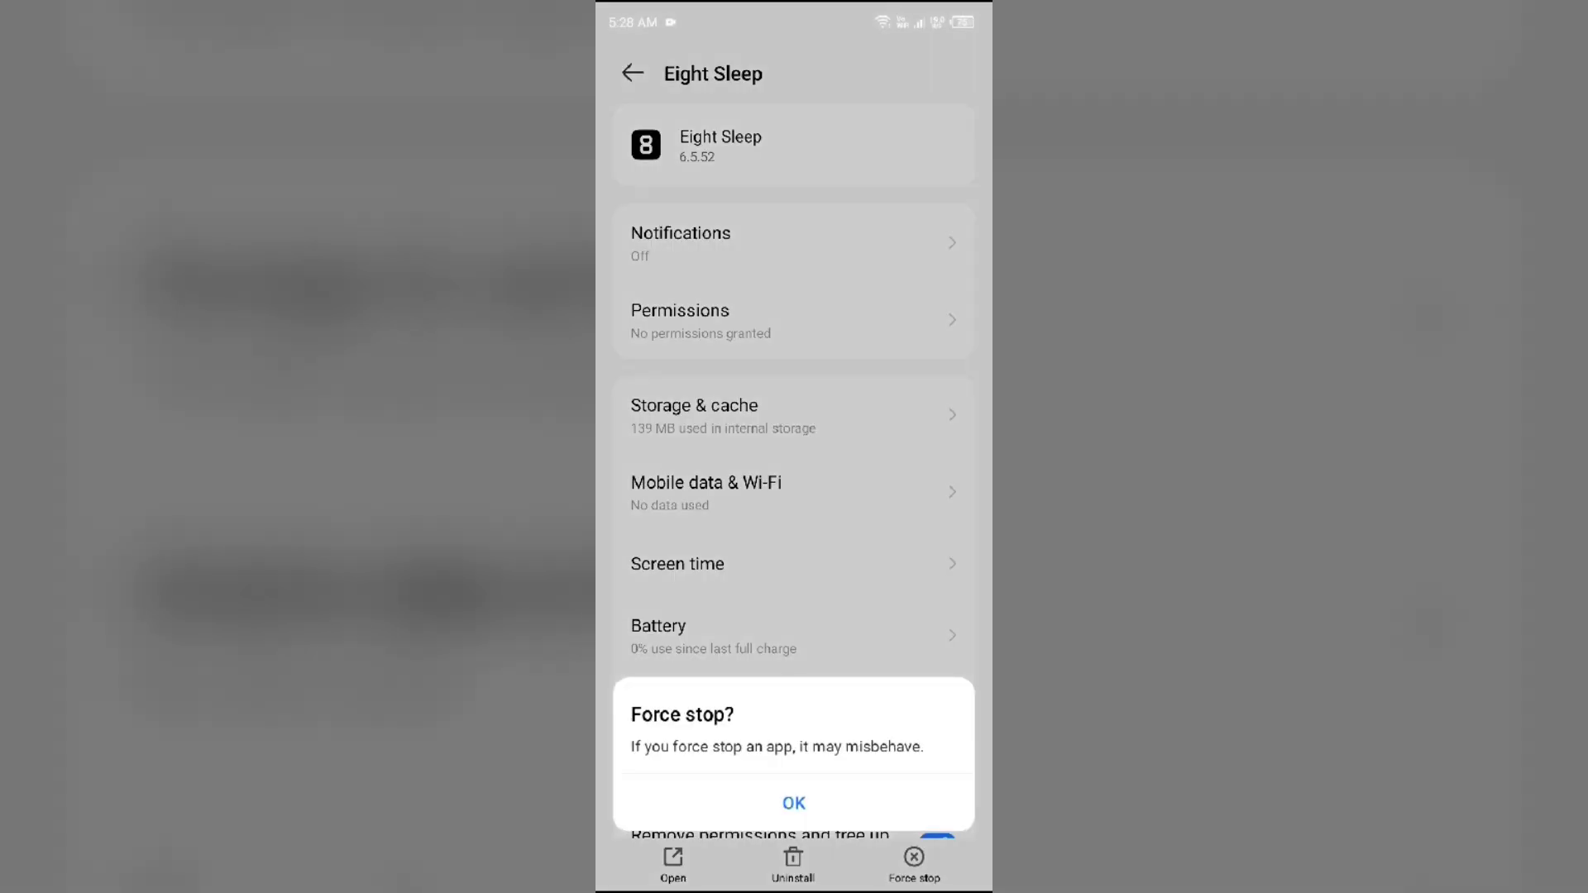
{"action": "left_click", "coordinate": [794, 803]}
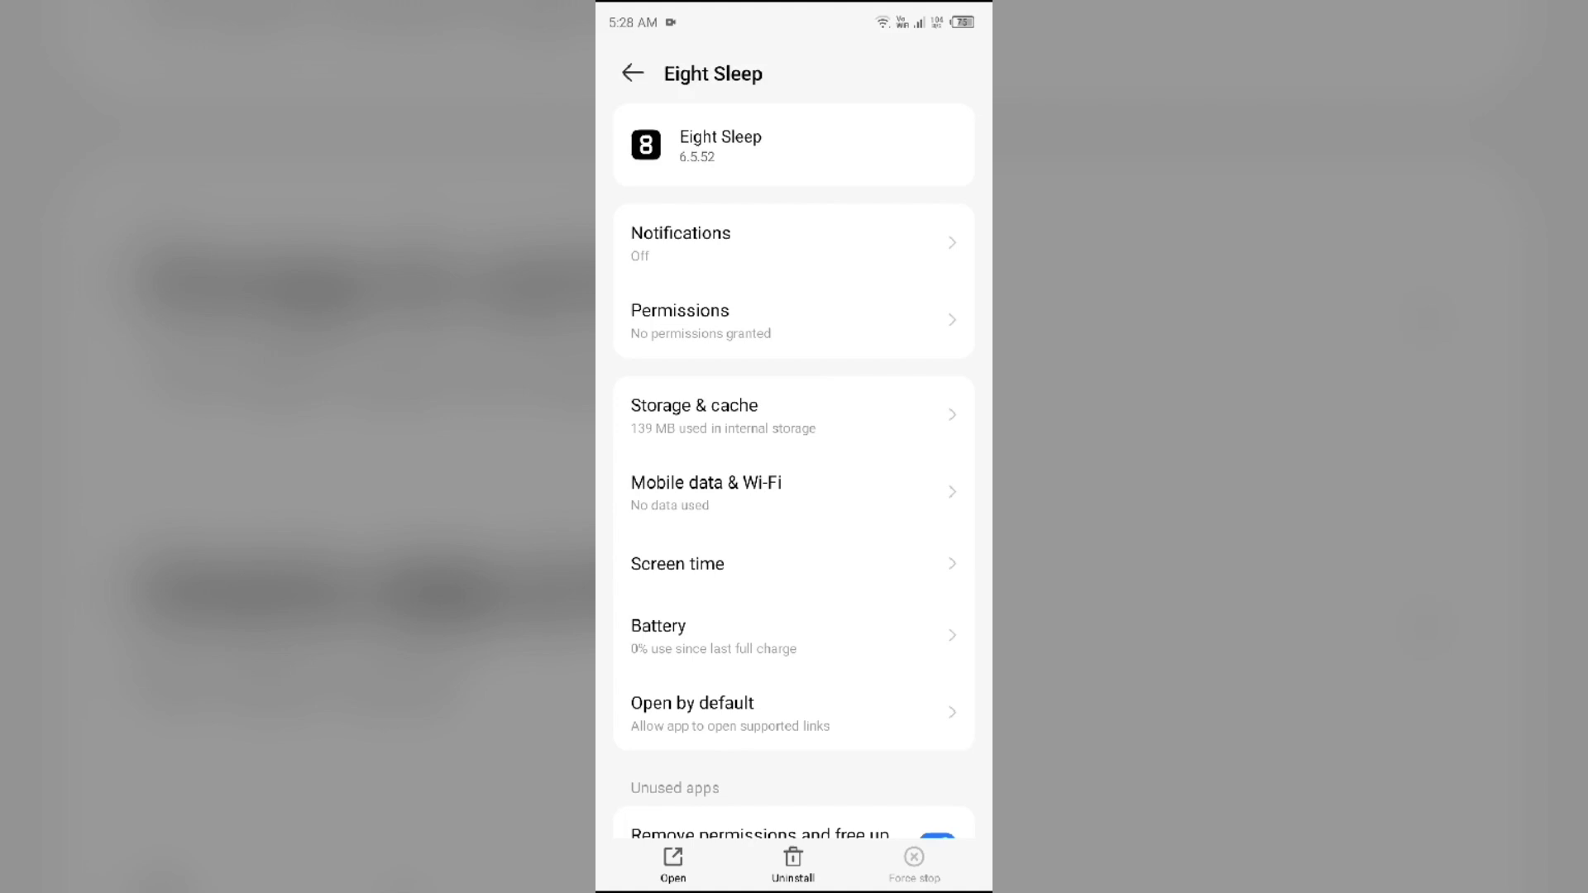
Step: Clear Eight Sleep's cache on its Storage & cache page, then go to the home screen
{"action": "left_click", "coordinate": [694, 414]}
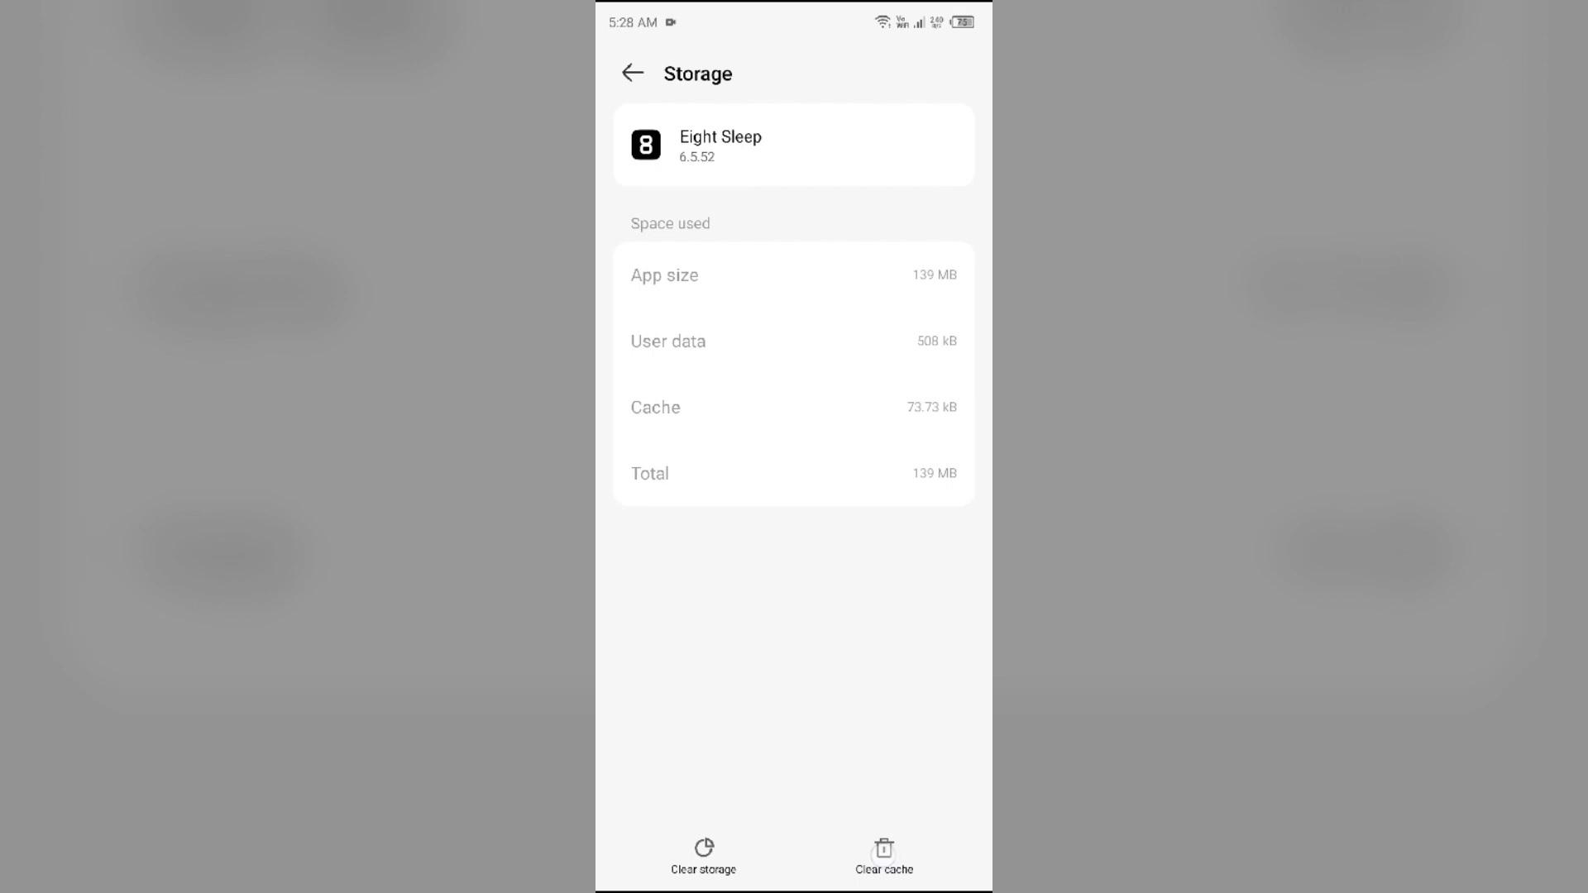
{"action": "left_click", "coordinate": [884, 854]}
{"action": "key", "text": "super"}
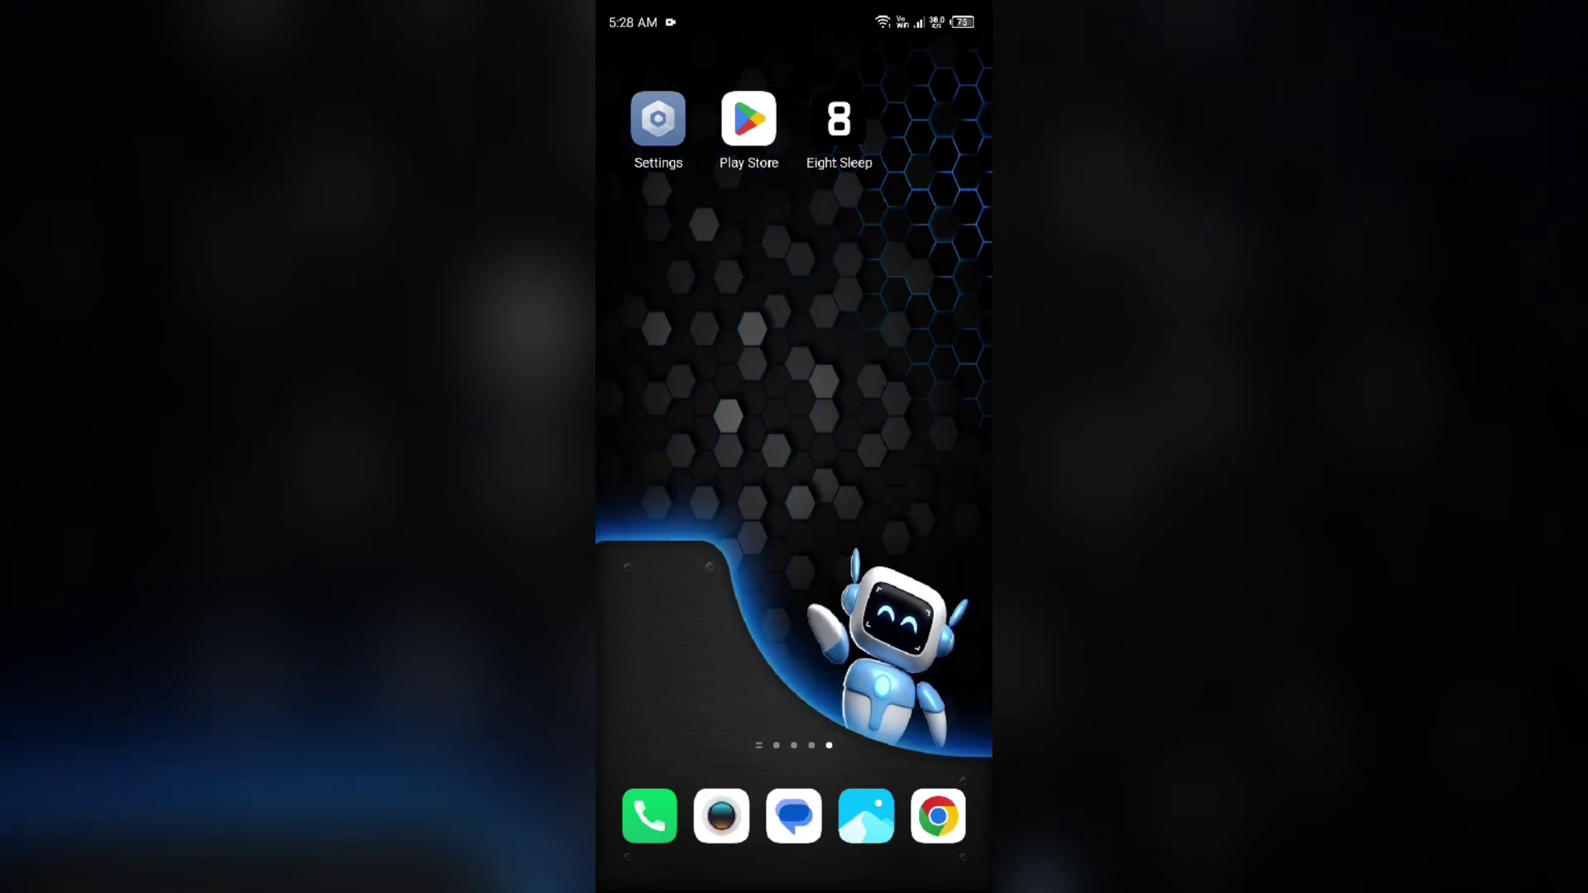
Step: Update Eight Sleep from its Play Store page via the recent 'eight sleep' search, then go home
{"action": "left_click", "coordinate": [748, 118]}
{"action": "left_click", "coordinate": [746, 68]}
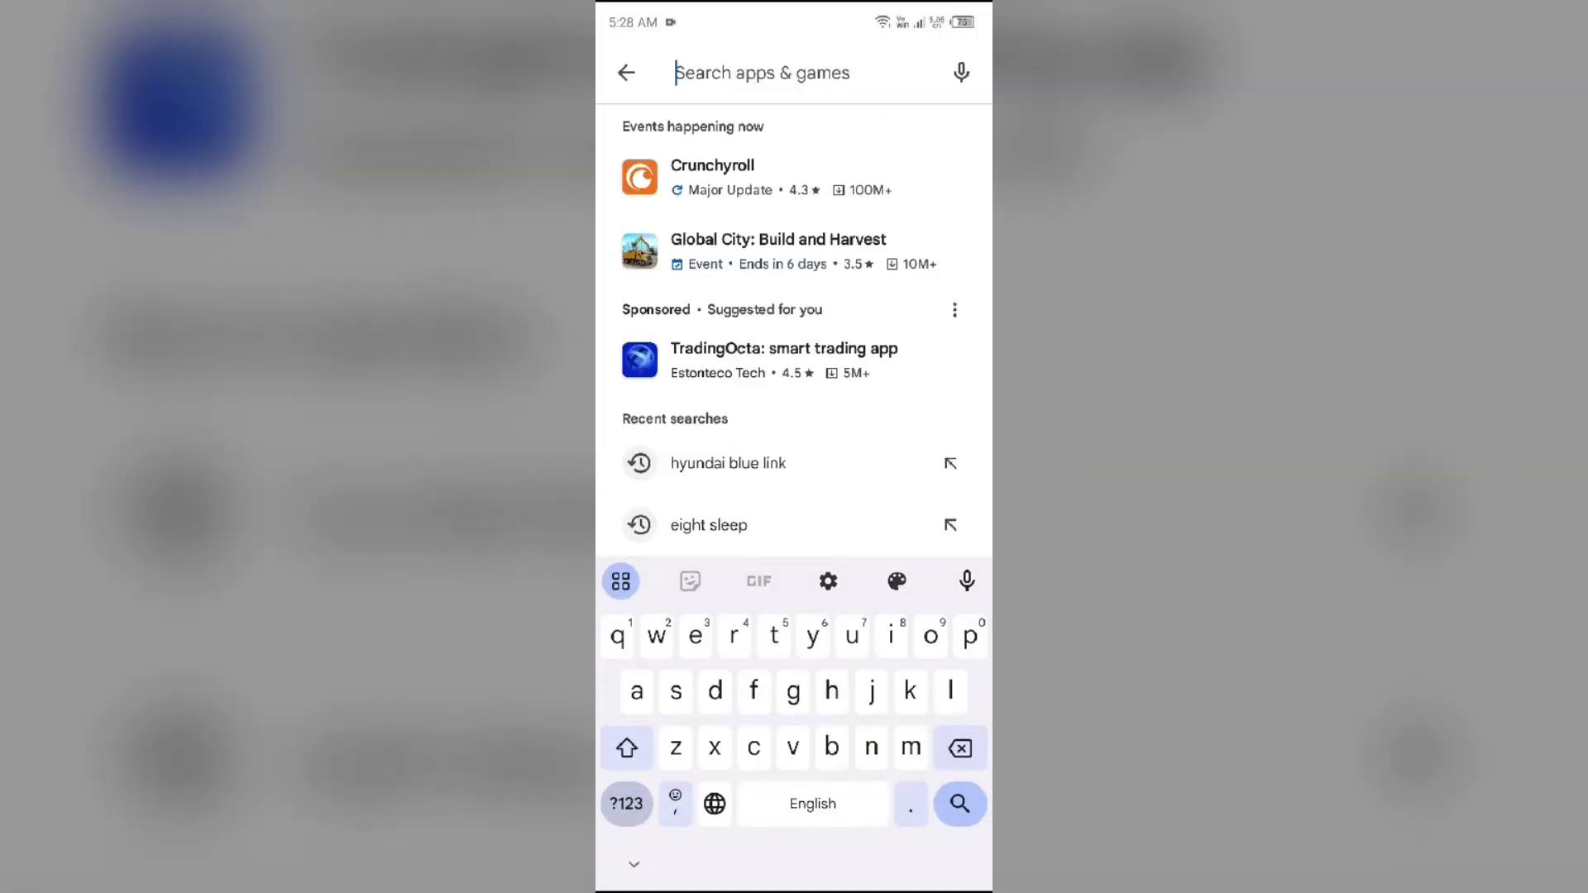
{"action": "left_click", "coordinate": [708, 525]}
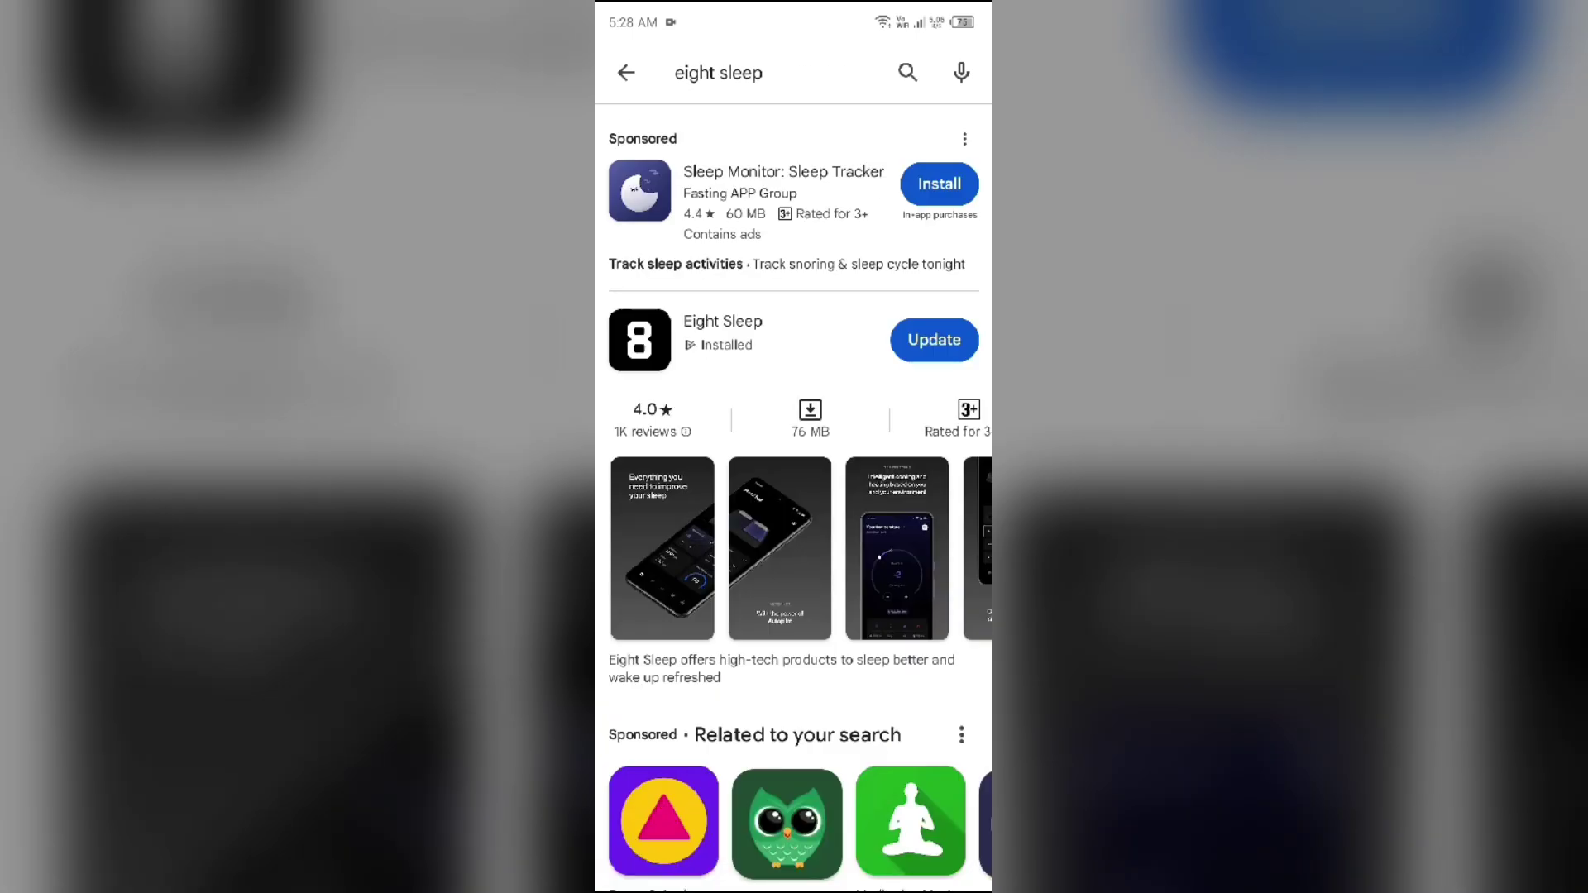
{"action": "left_click", "coordinate": [722, 333]}
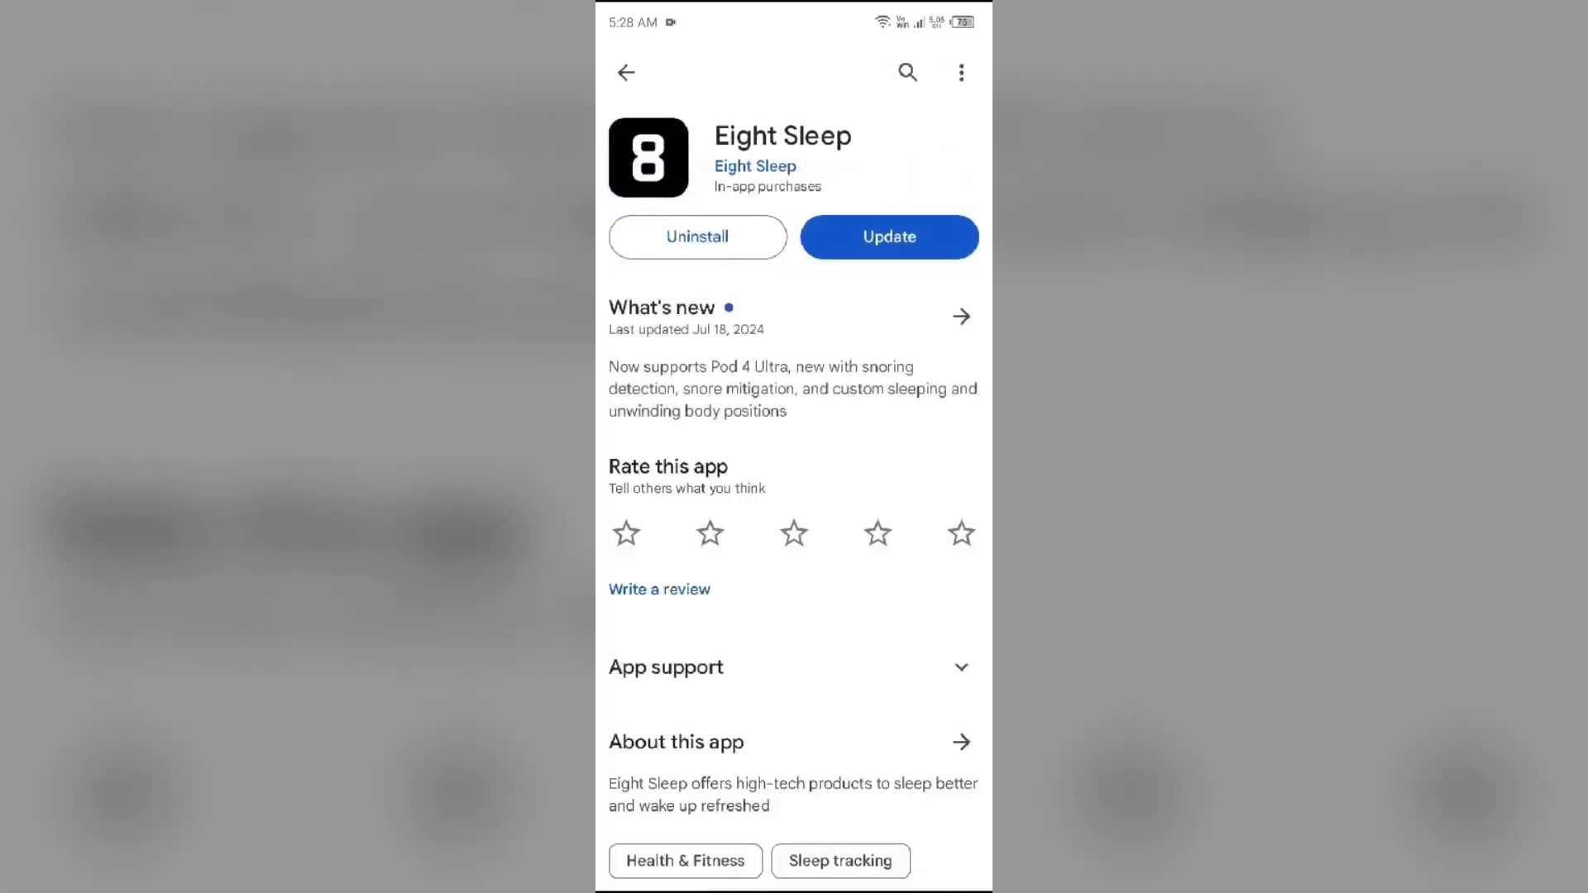
{"action": "left_click", "coordinate": [890, 236]}
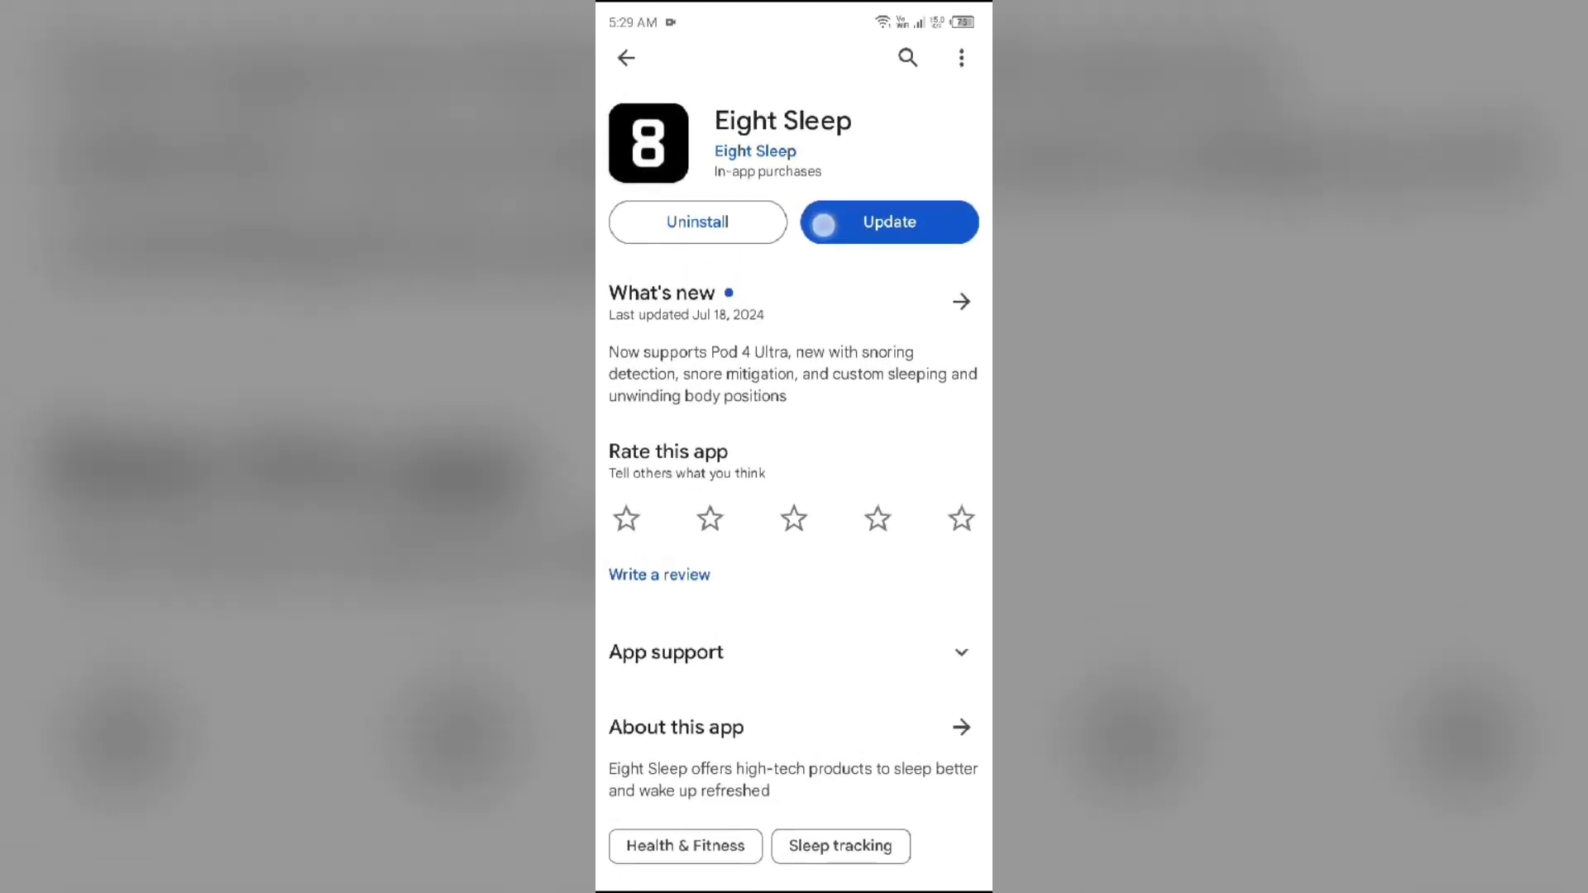
{"action": "left_click", "coordinate": [889, 222]}
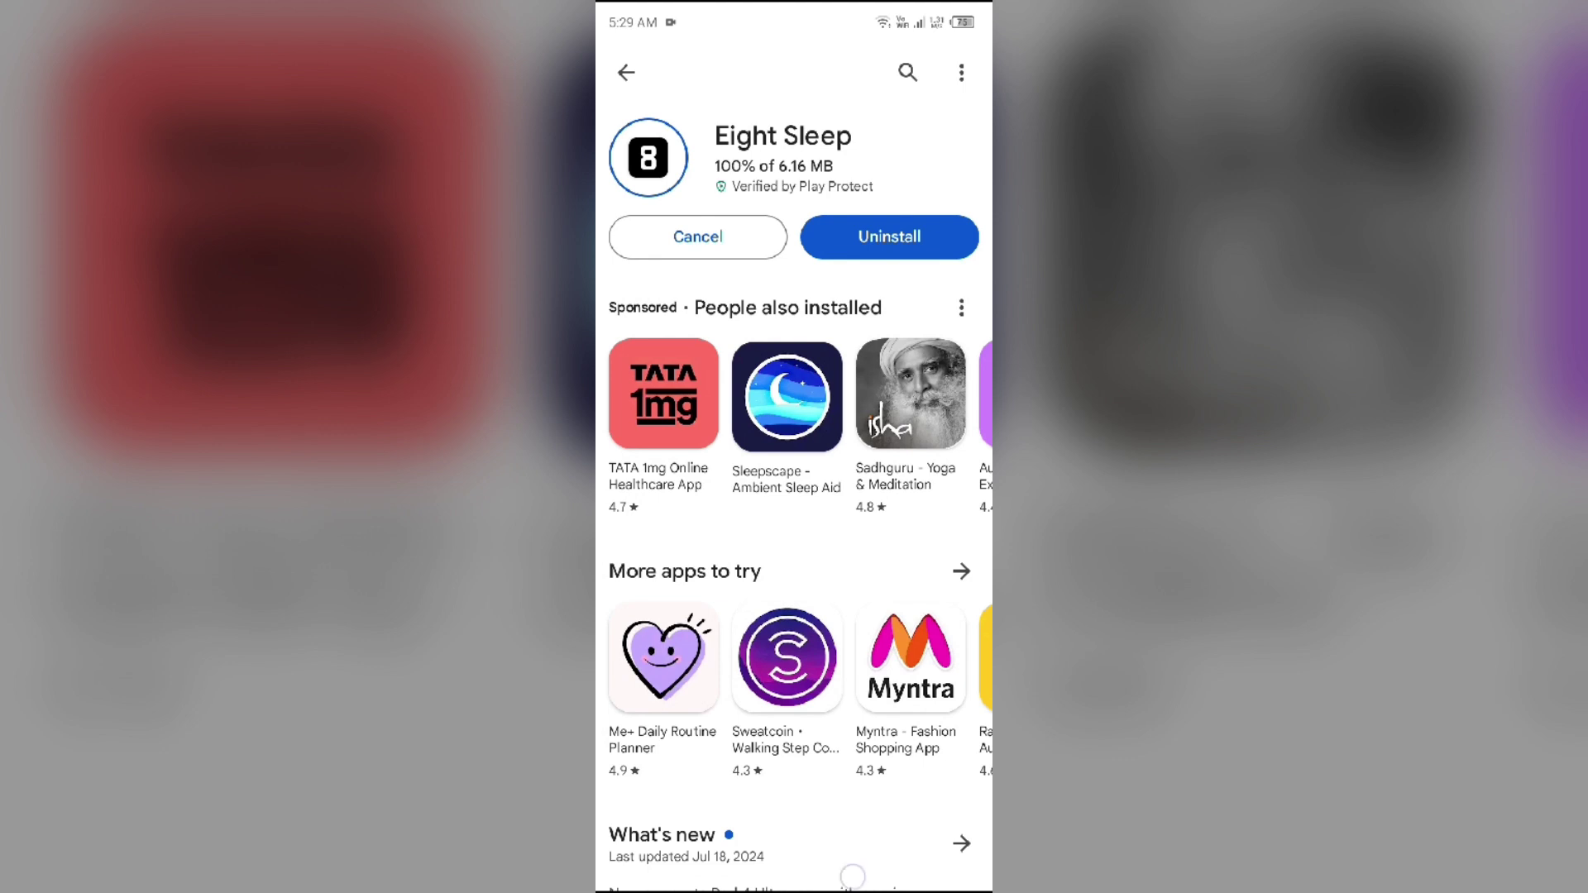
{"action": "key", "text": "Home"}
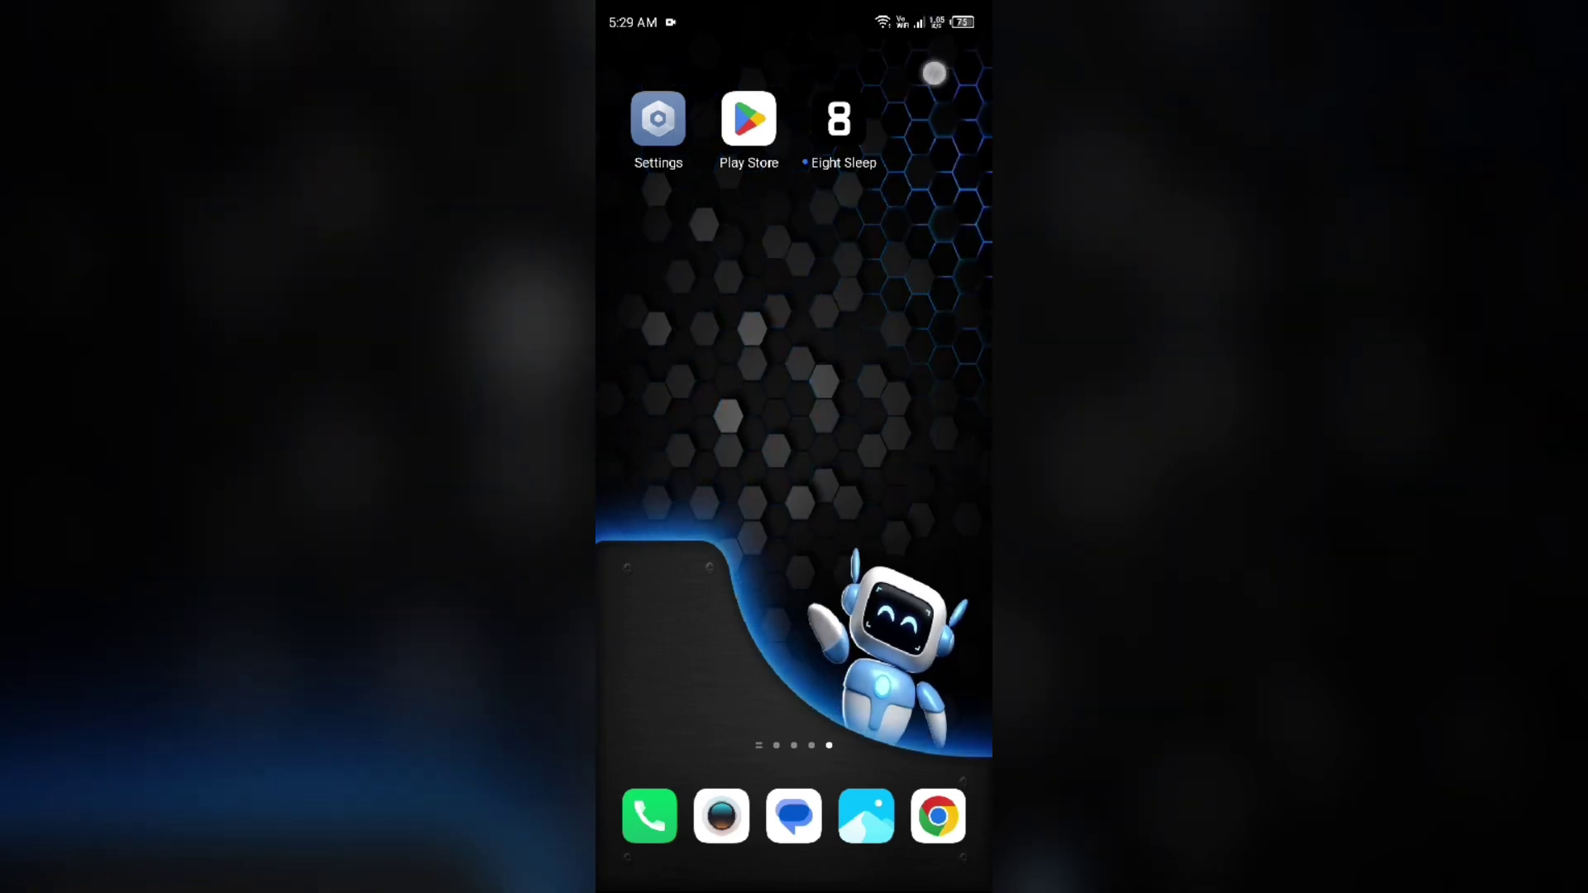
Step: In Quick Settings, cycle Vi India mobile data, Wi-Fi and Airplane Mode, restoring each to its original state
{"action": "left_click_drag", "start_coordinate": [893, 12], "coordinate": [893, 496]}
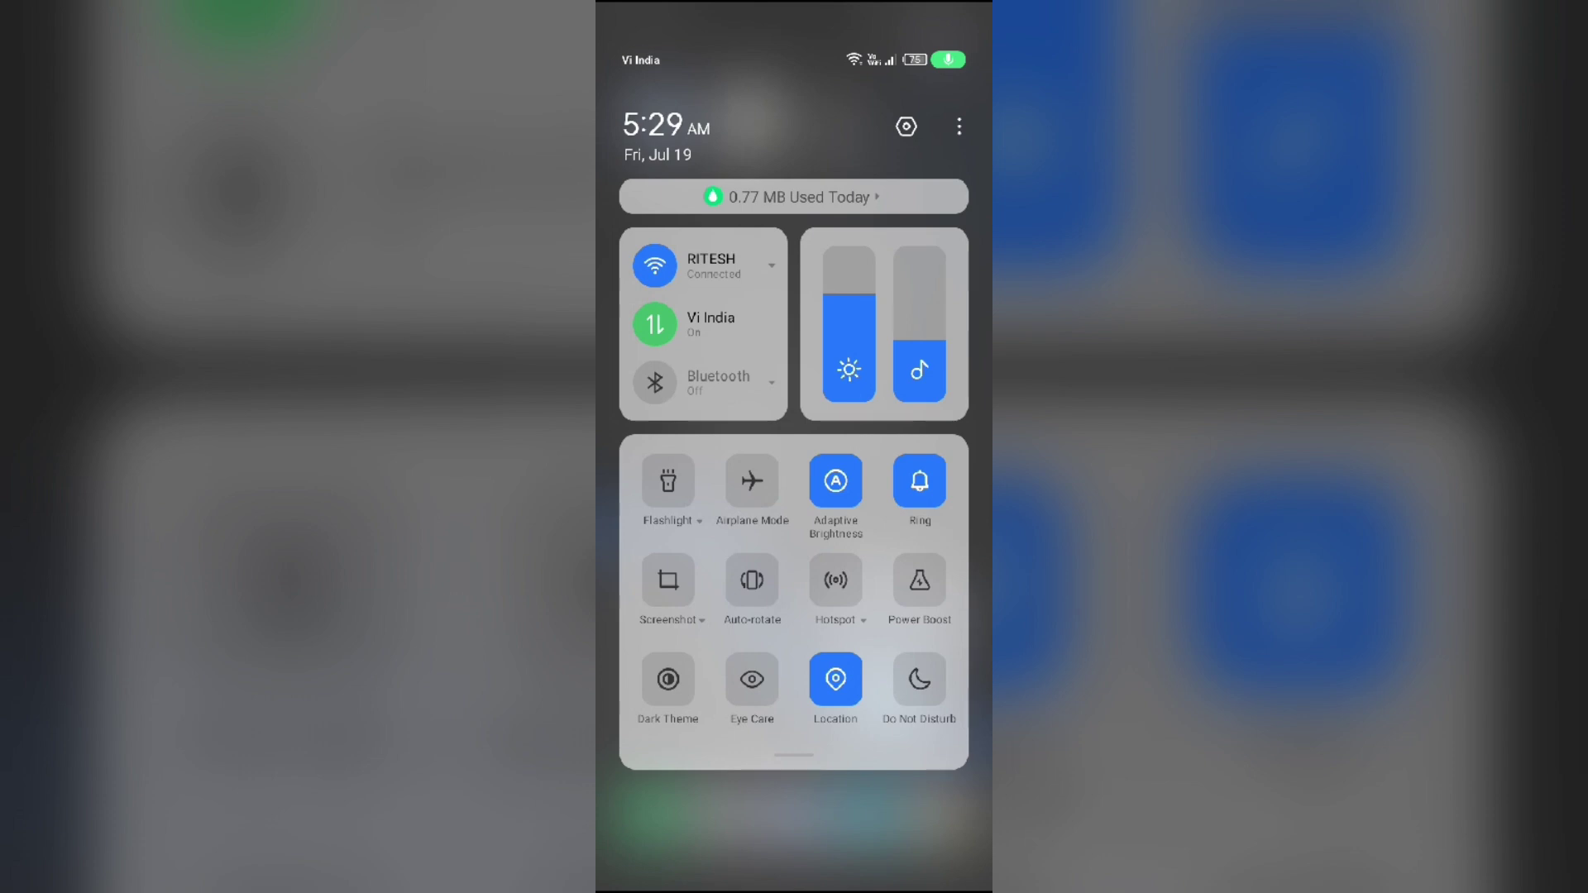
{"action": "left_click", "coordinate": [655, 324]}
{"action": "left_click", "coordinate": [655, 324]}
{"action": "left_click", "coordinate": [655, 264]}
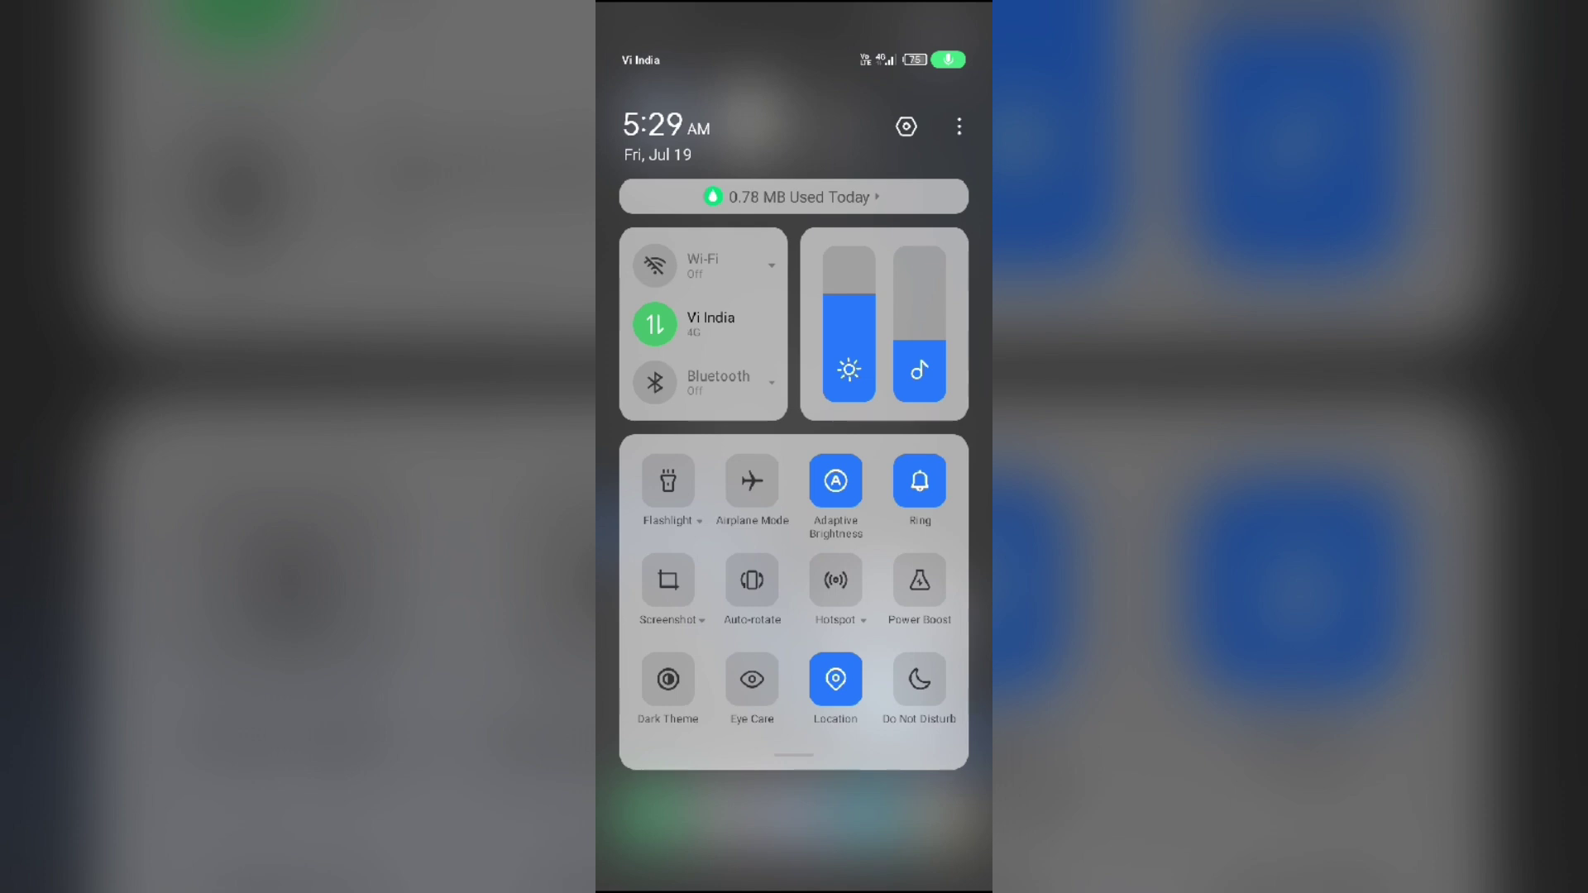
{"action": "left_click", "coordinate": [656, 265]}
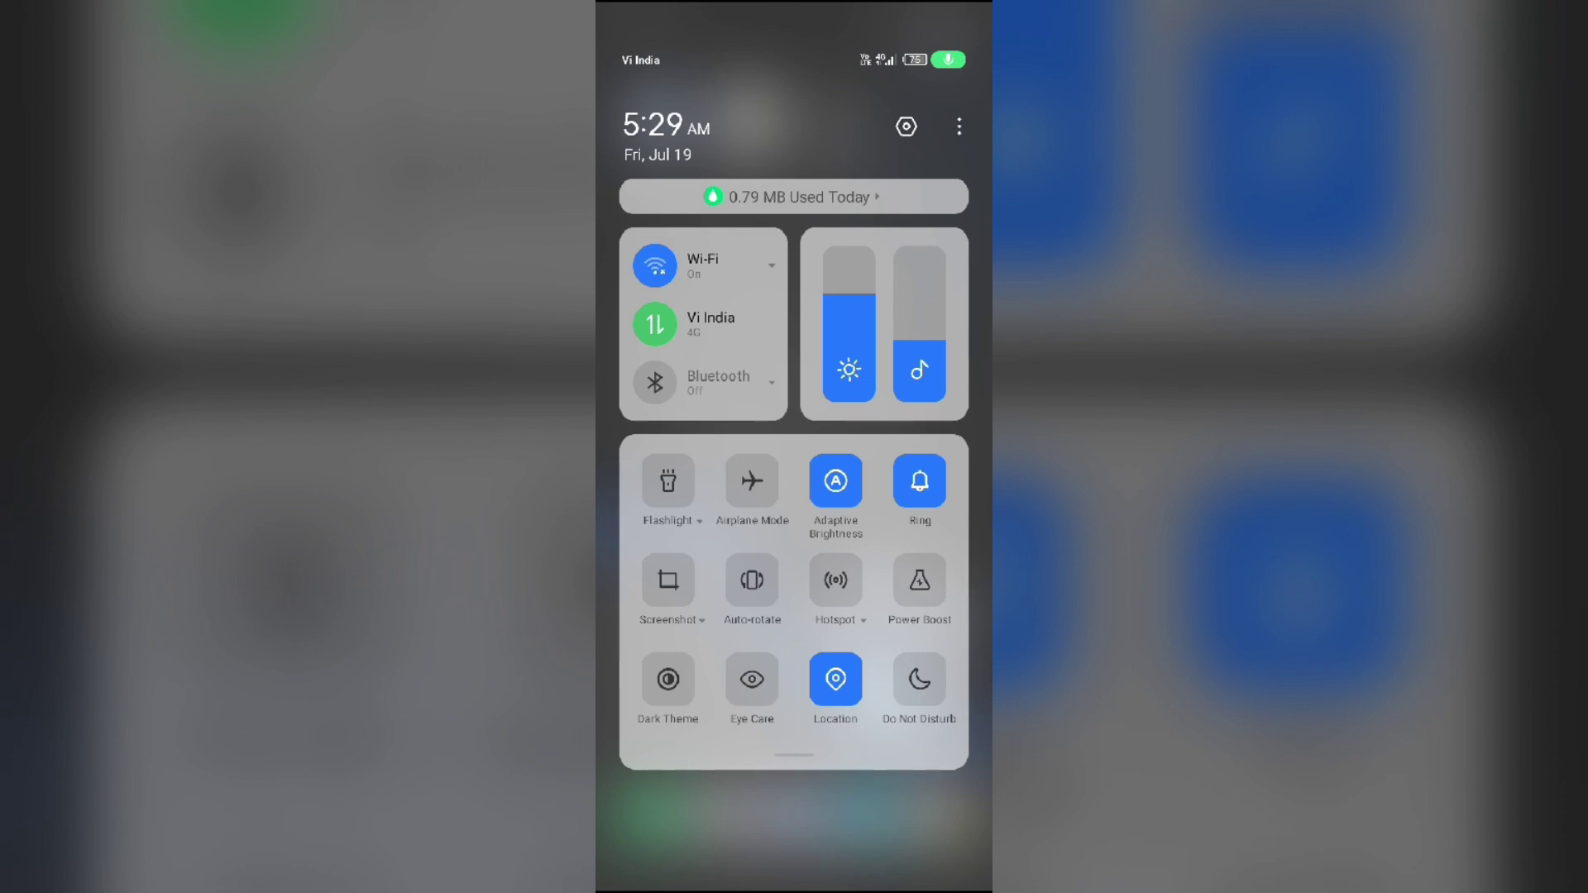
{"action": "left_click", "coordinate": [751, 482]}
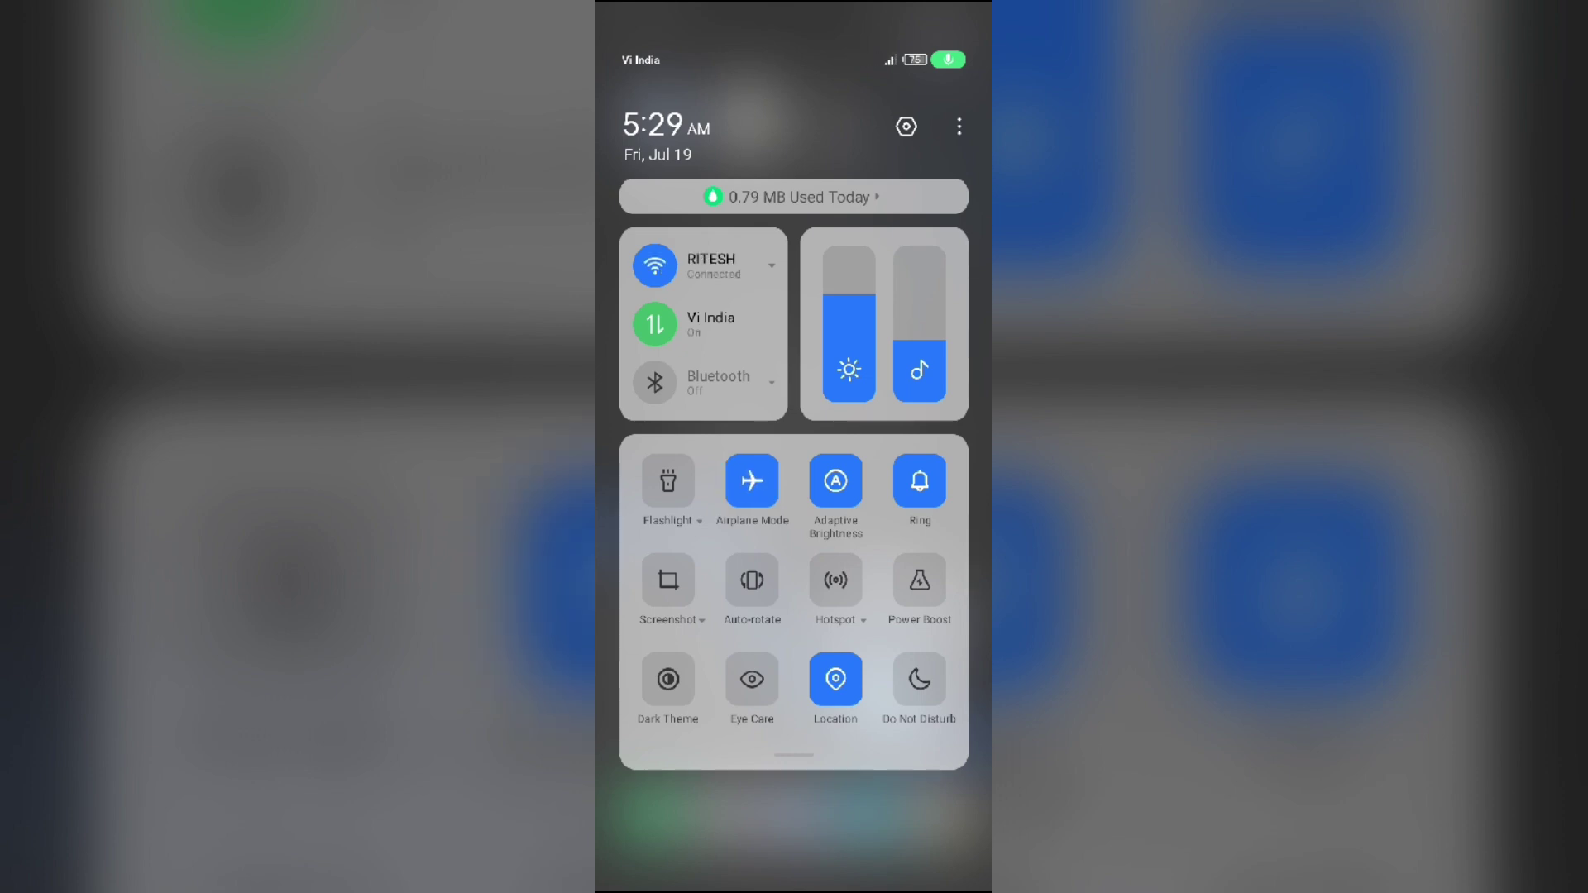
{"action": "left_click", "coordinate": [751, 482]}
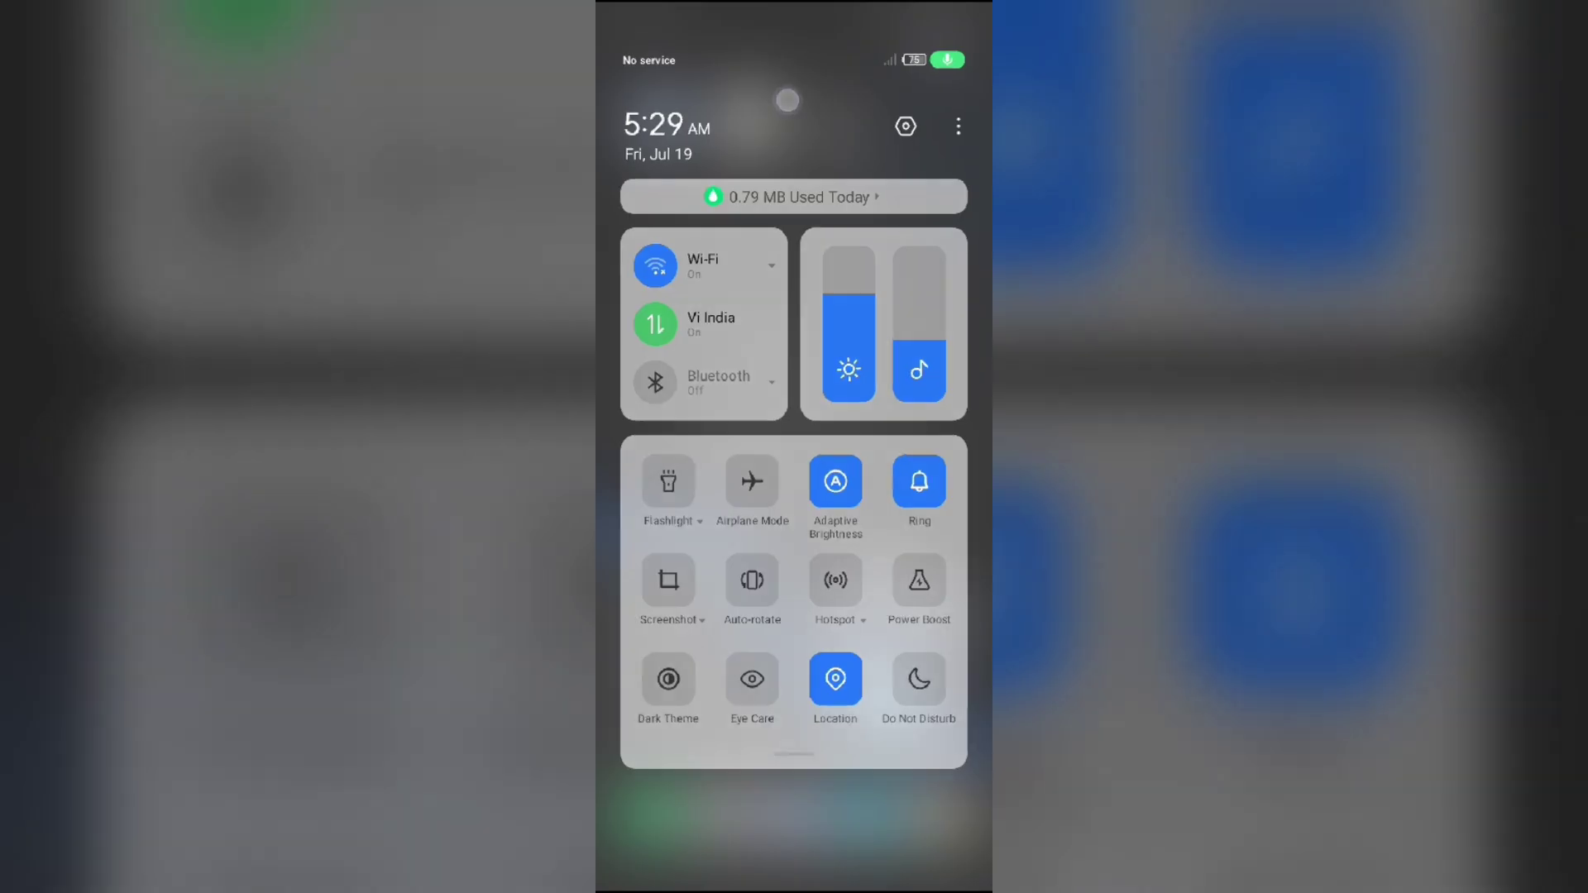
{"action": "key", "text": "Escape"}
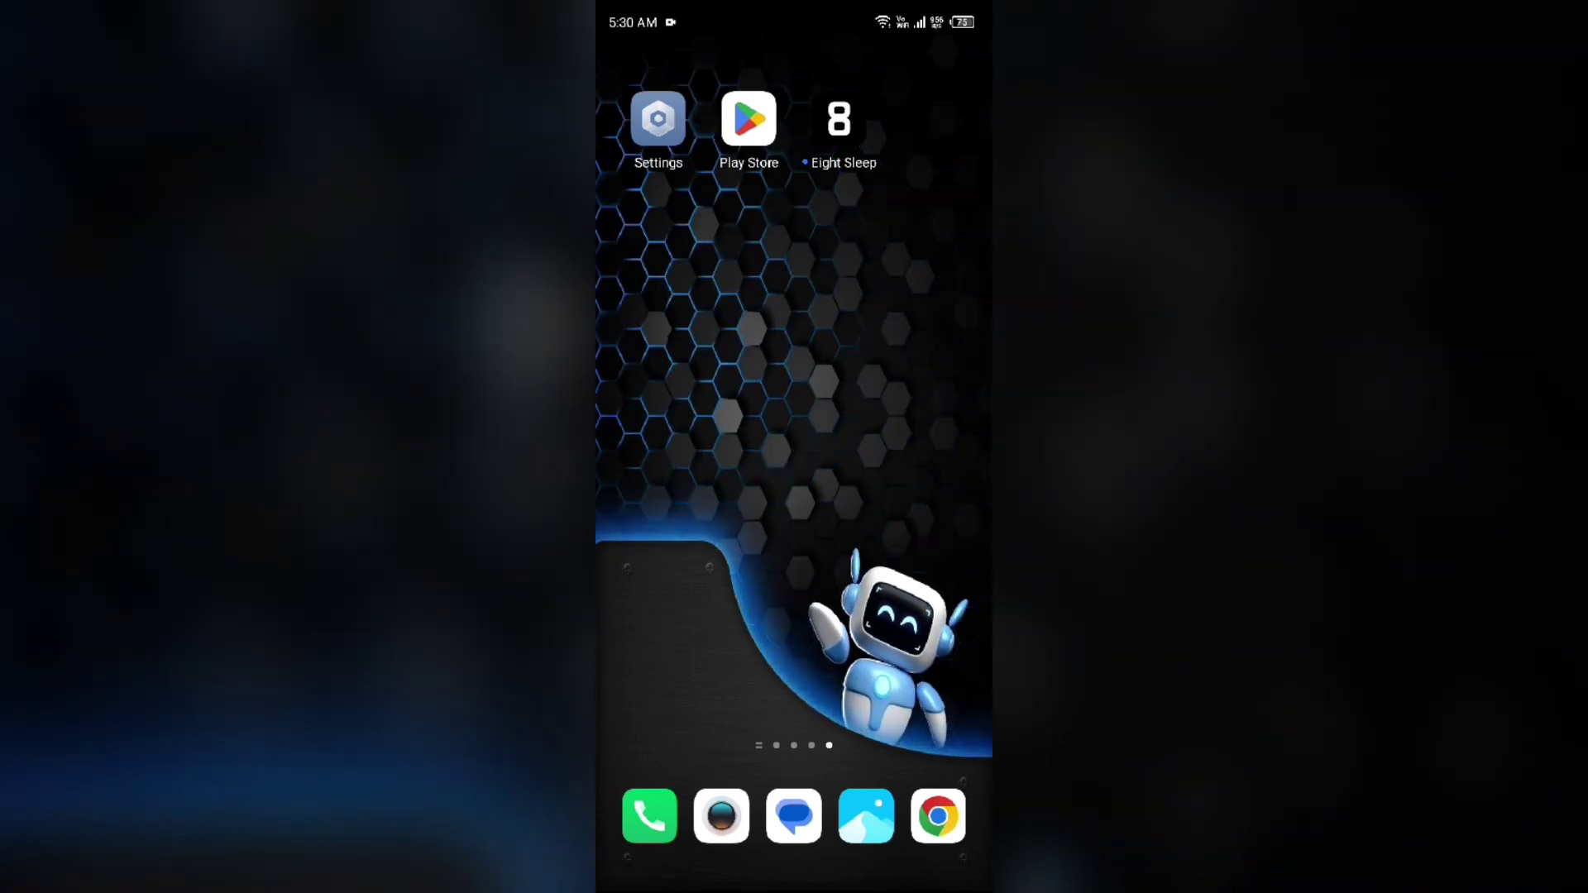
Step: Uninstall Eight Sleep from its Play Store page with confirmation, then start its reinstall
{"action": "left_click", "coordinate": [747, 118]}
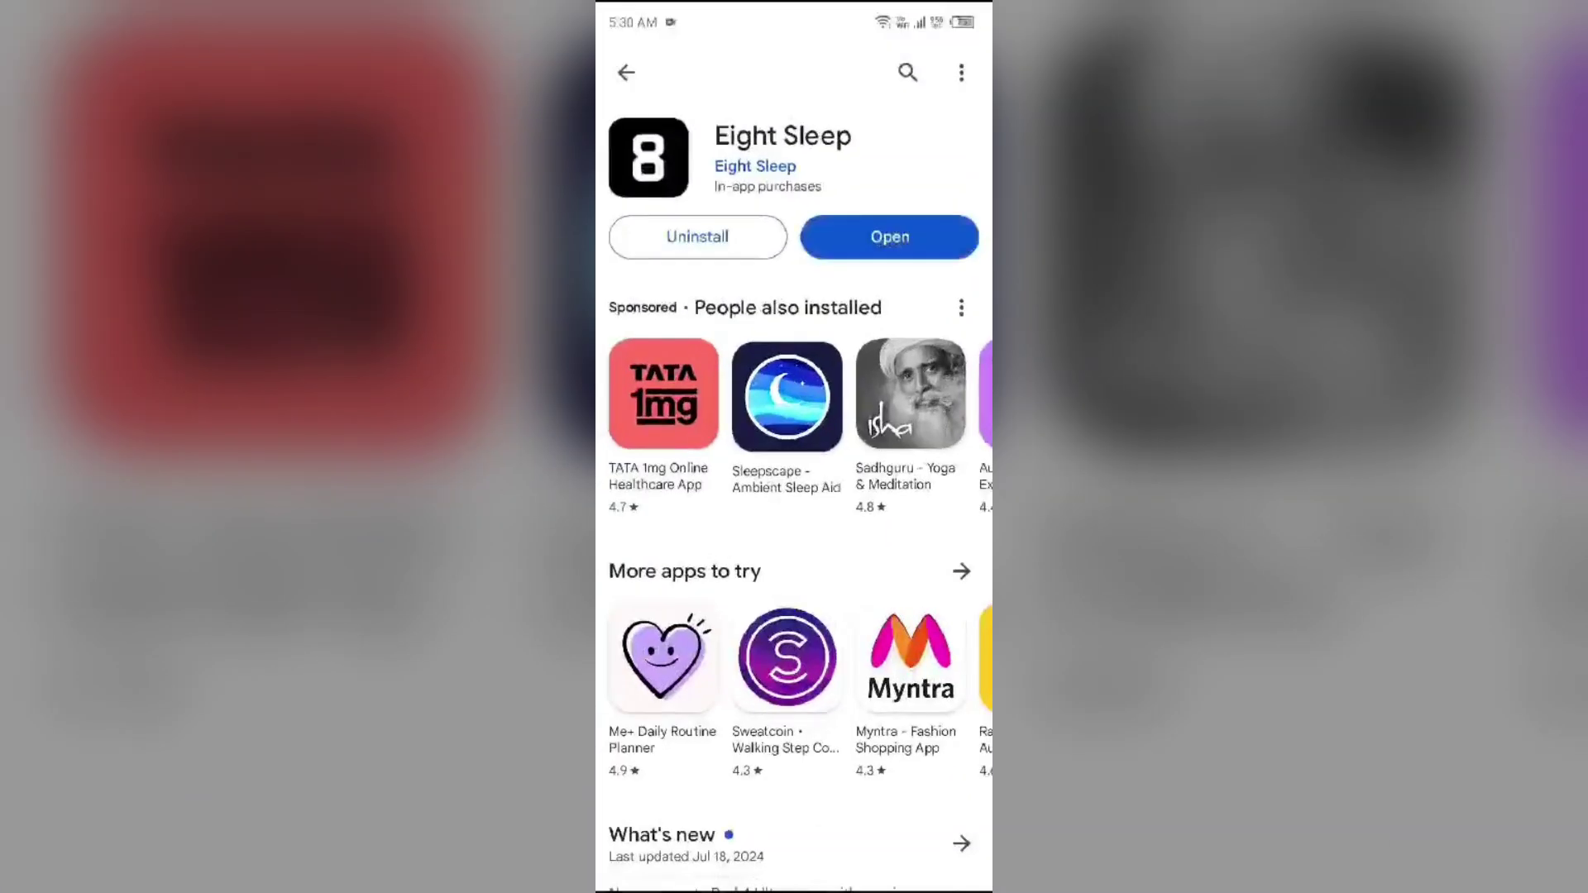
{"action": "left_click", "coordinate": [698, 236]}
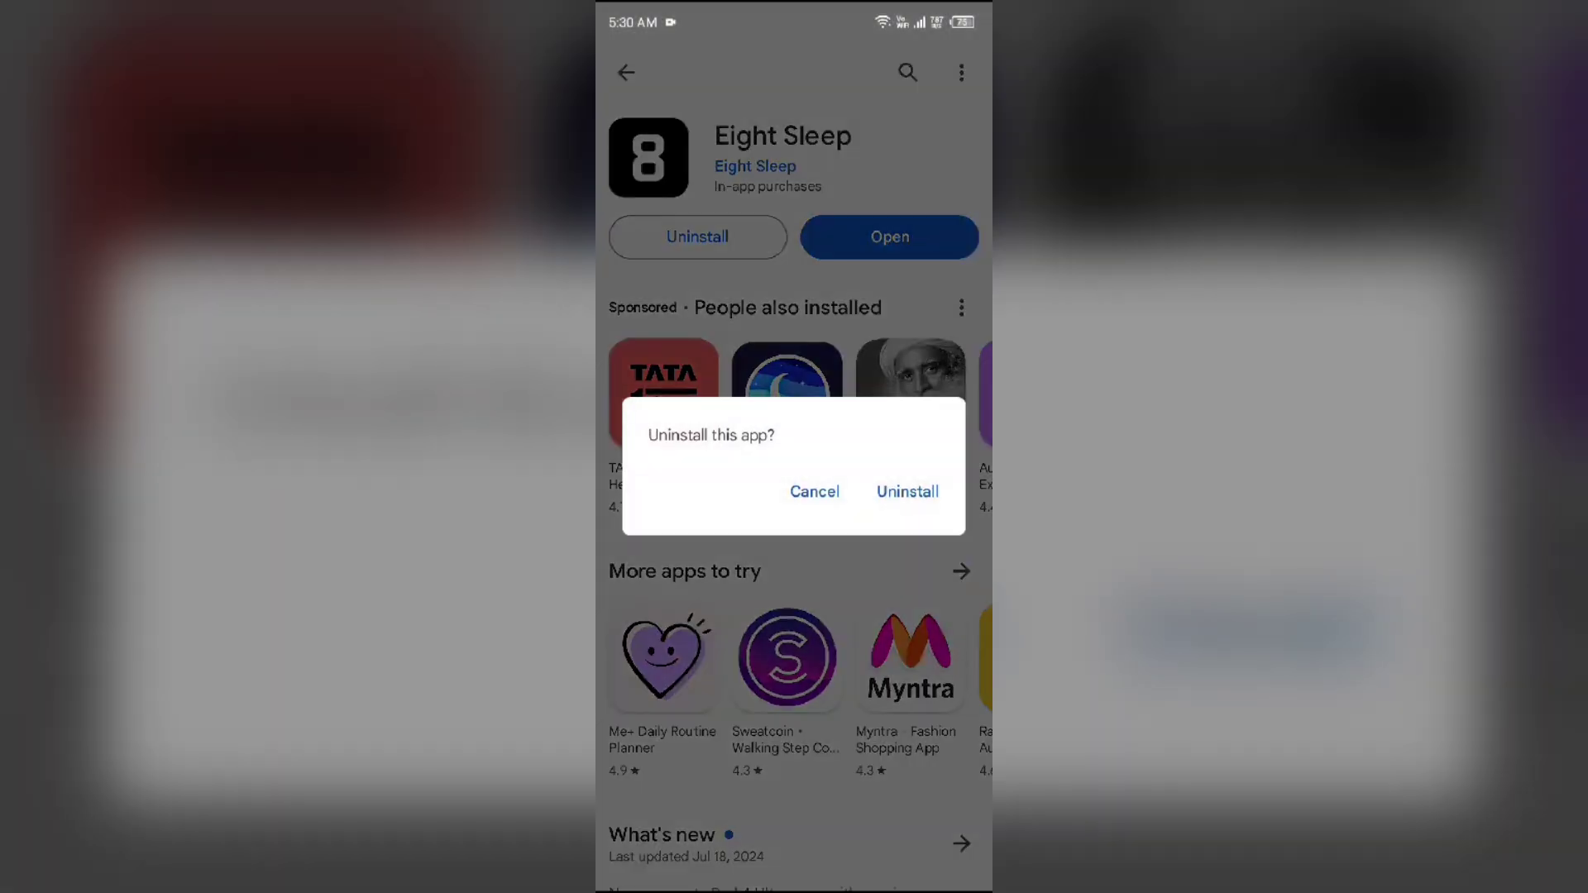
{"action": "left_click", "coordinate": [897, 503]}
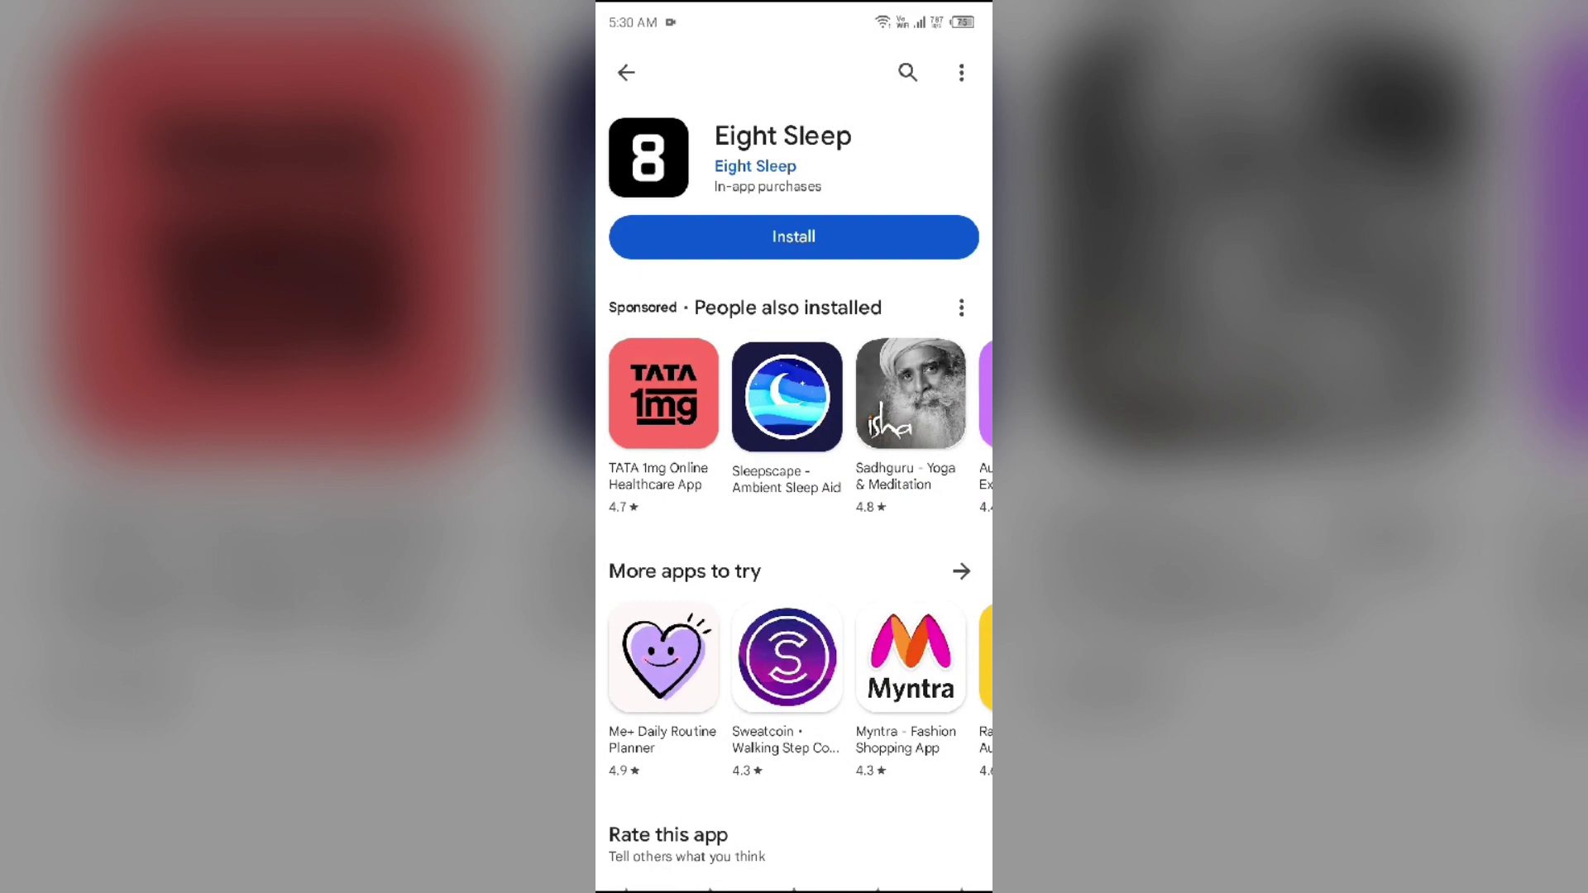
{"action": "left_click", "coordinate": [646, 237]}
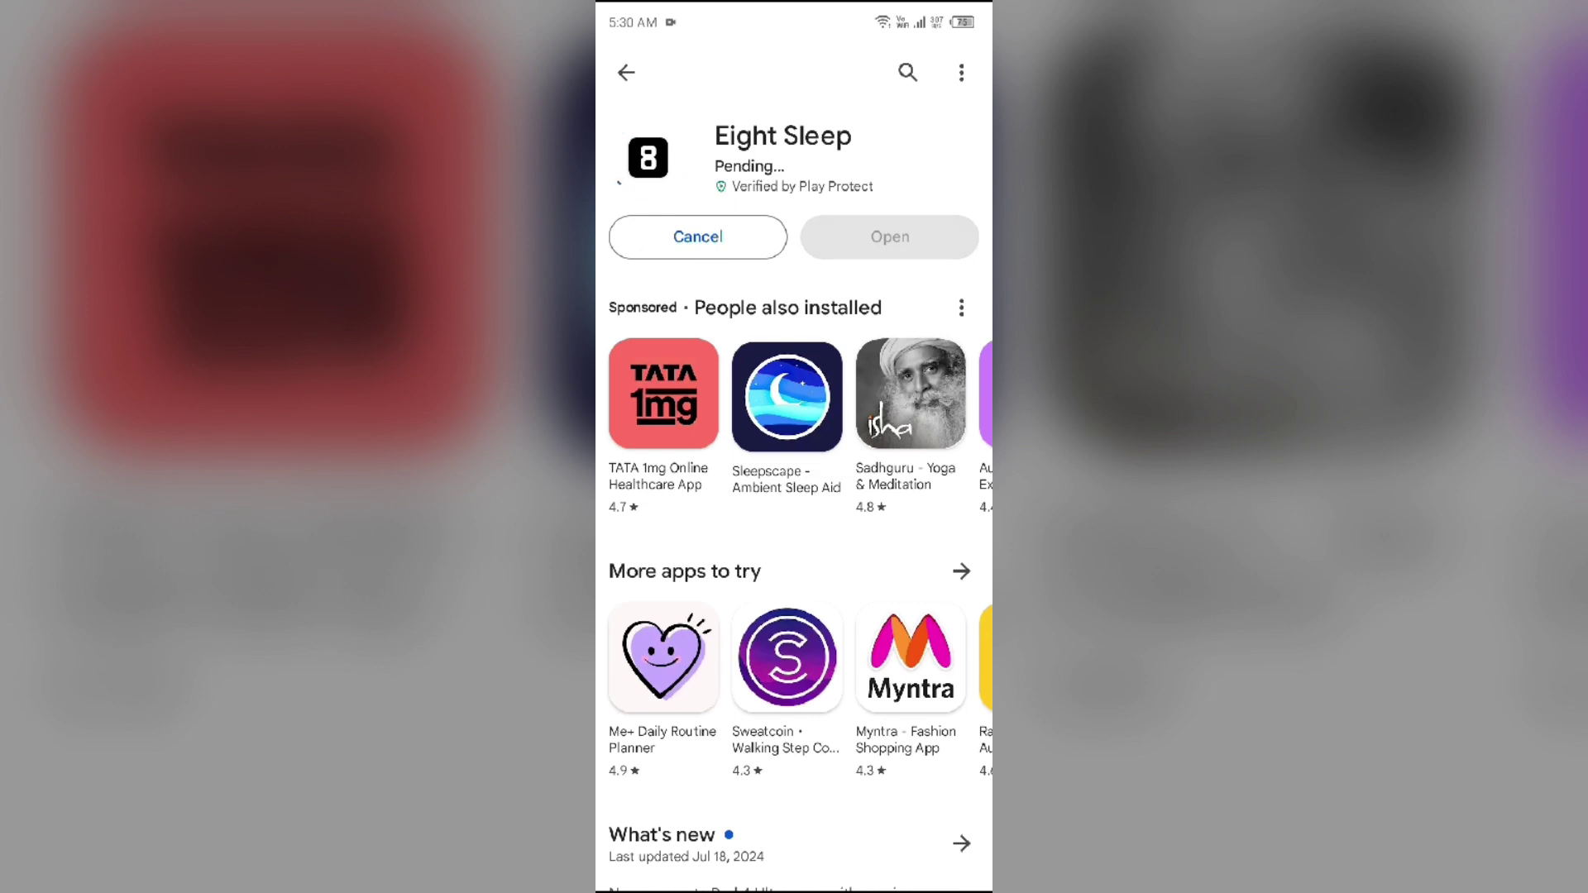